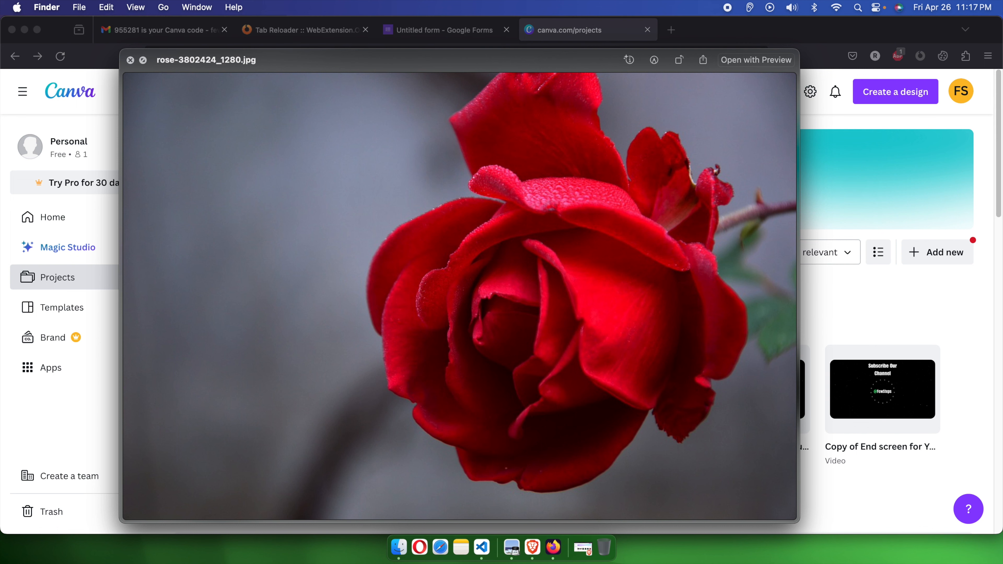
Step: Look through the rose and tulips photos in the file preview and close it
key(Right)
key(Left)
key(Right)
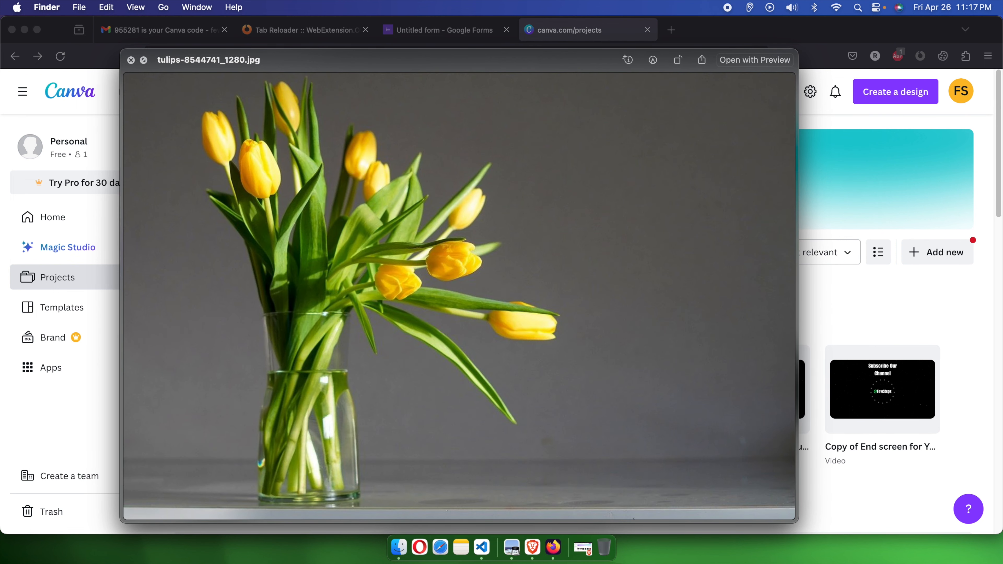
key(space)
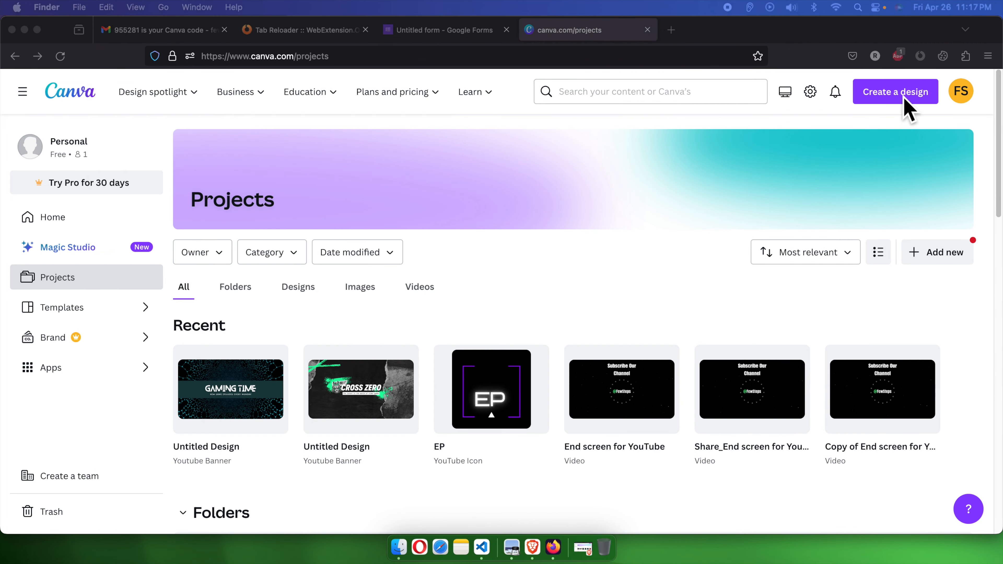
Step: Create a blank YouTube Thumbnail design
click(893, 99)
click(911, 103)
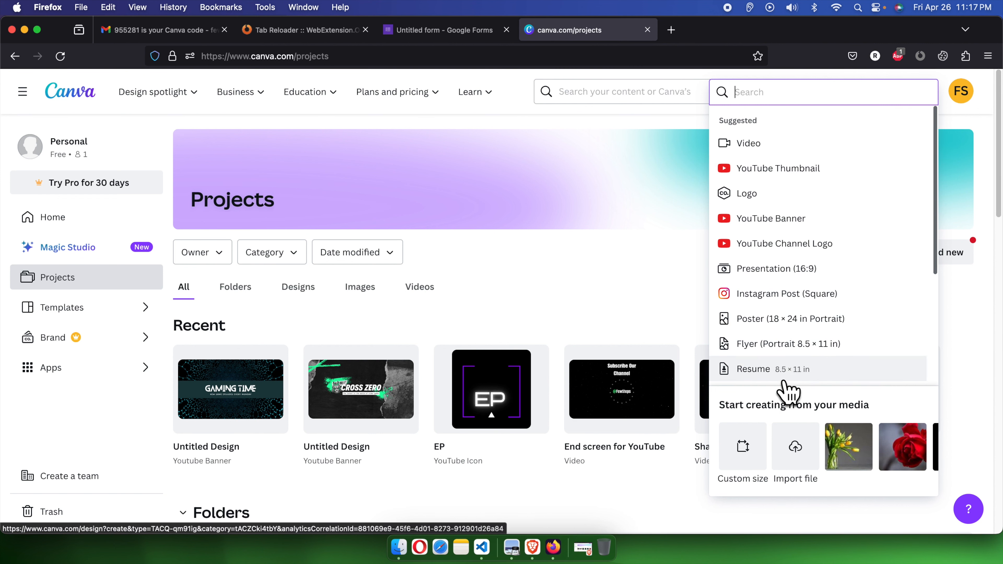
click(806, 170)
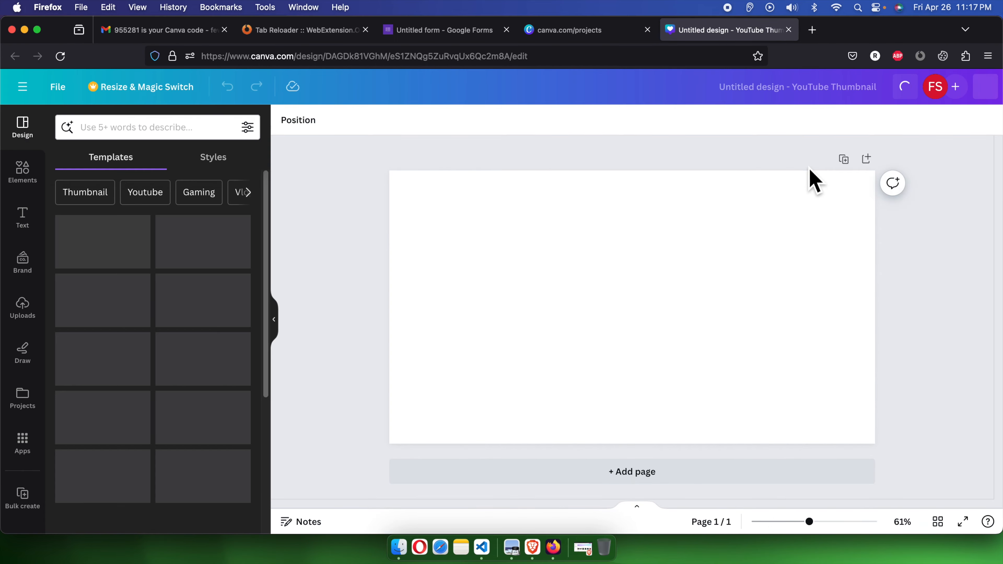
Step: Upload the rose and tulips photos to the design's uploads
click(23, 310)
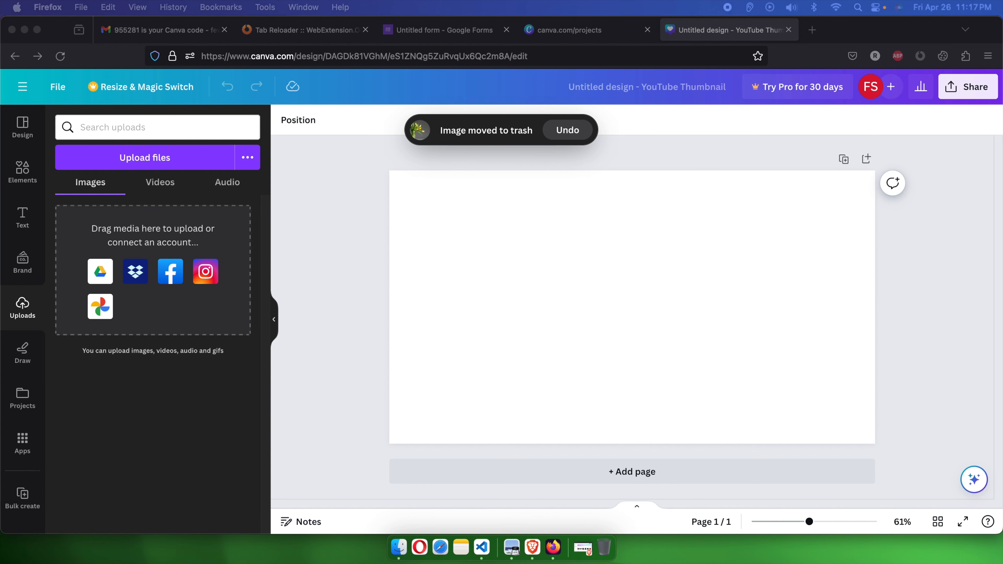
drag(640, 305, 182, 358)
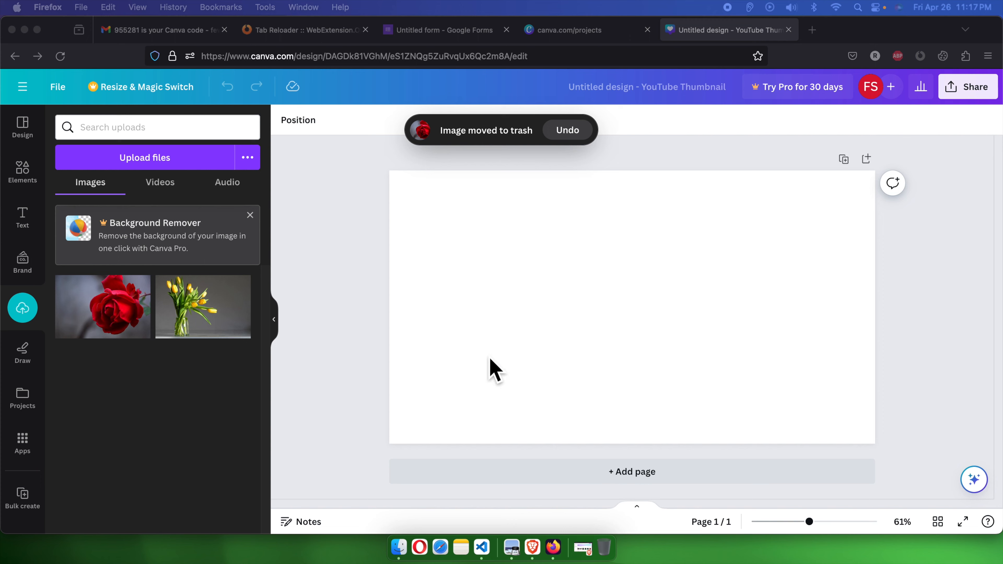
click(637, 257)
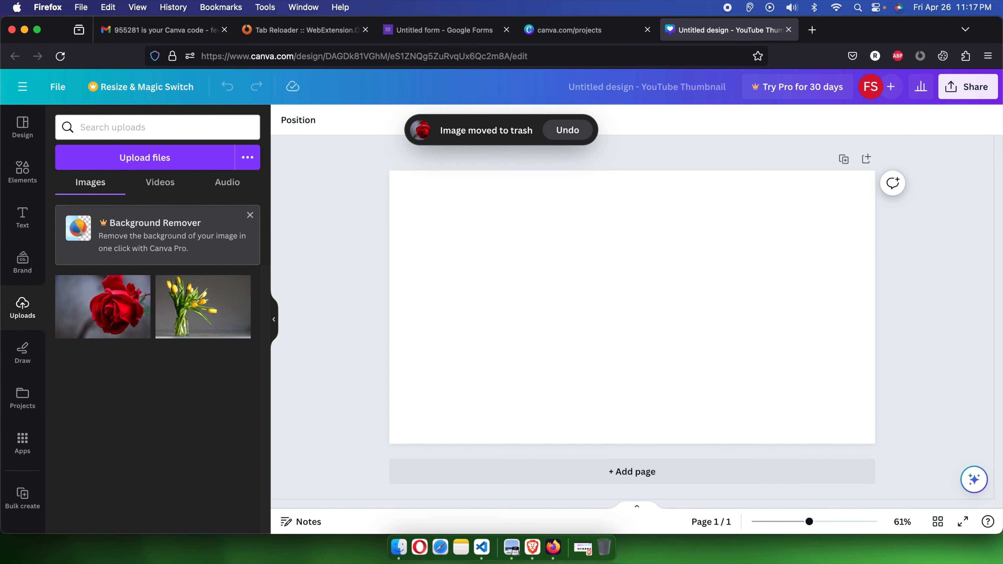
Step: Add a second page, then place the rose photo on page 1 and the tulips photo on page 2
click(651, 473)
drag(810, 523, 787, 528)
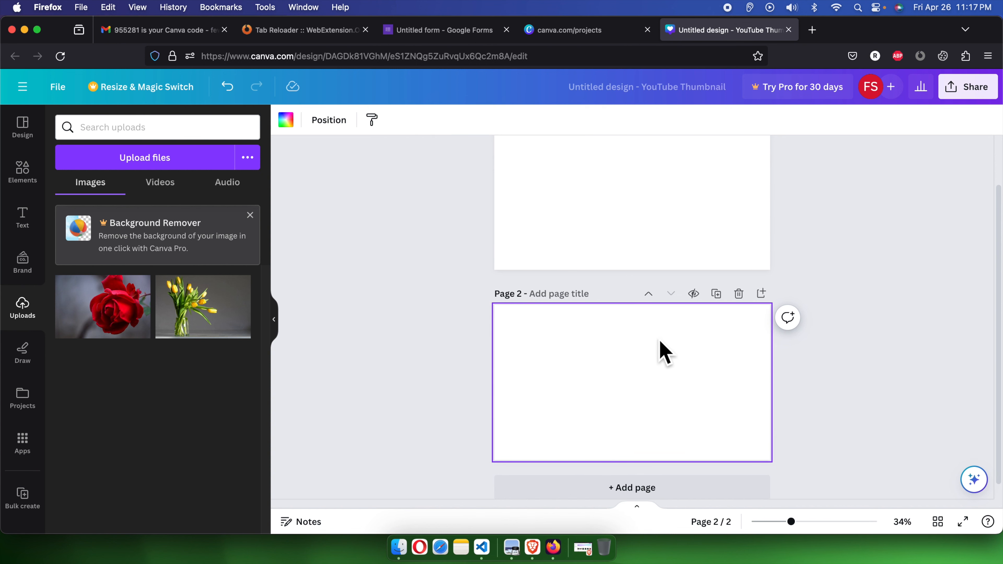
click(588, 231)
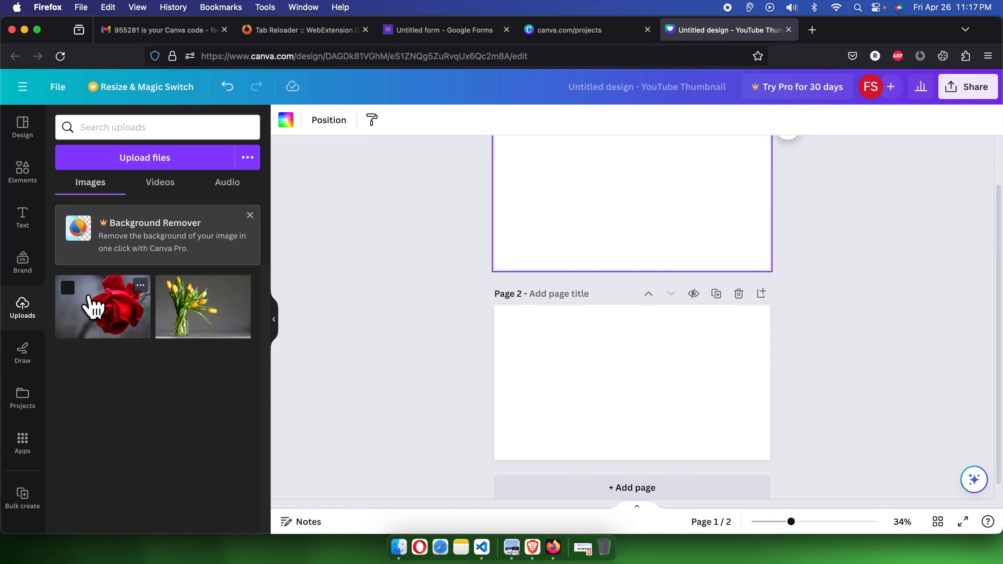
click(103, 304)
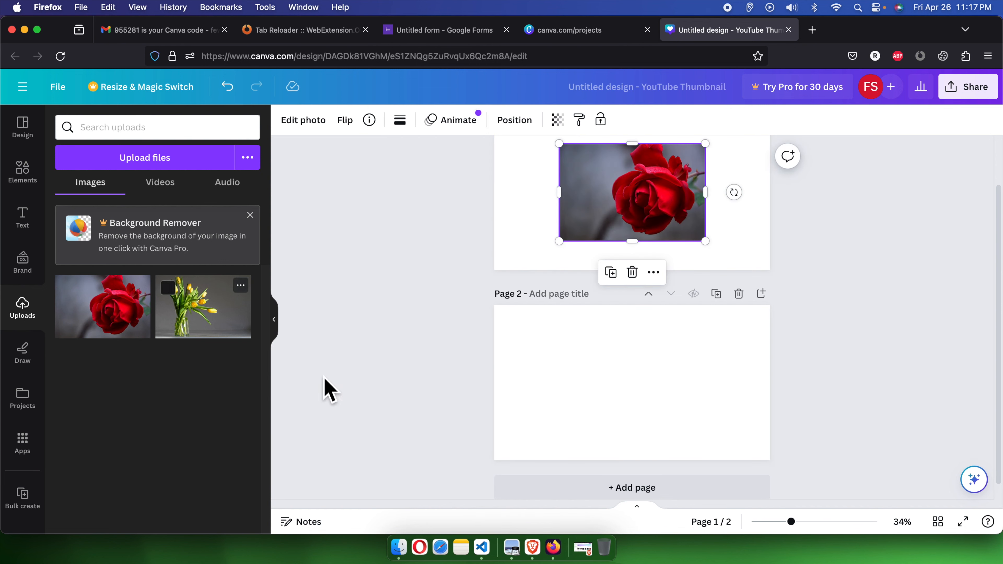
click(538, 399)
click(184, 303)
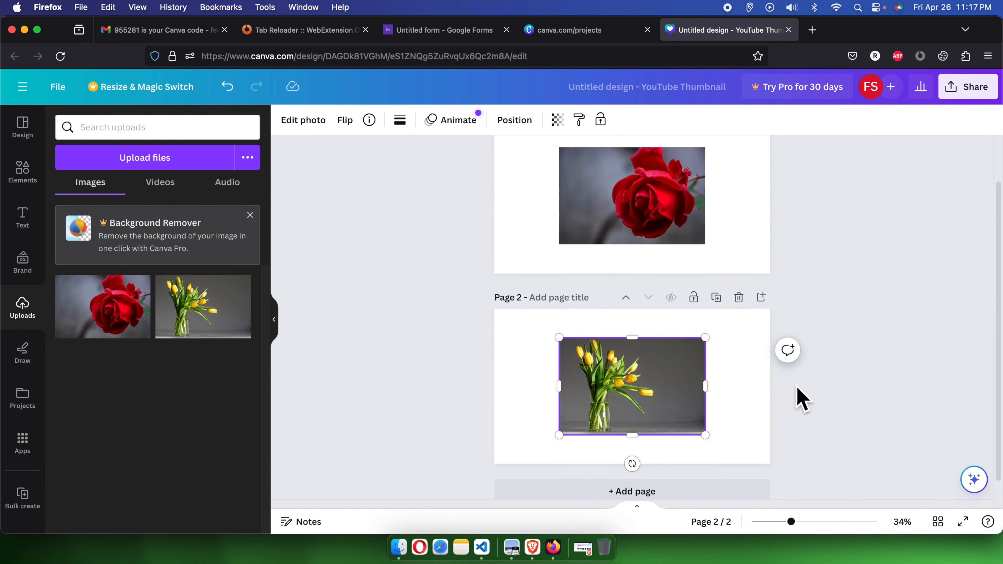
Step: Enlarge the rose photo to fill page 1 and the tulips photo to fill page 2
scroll(666, 253, up, 2)
drag(665, 255, 817, 297)
drag(742, 278, 730, 266)
click(637, 427)
drag(589, 413, 531, 392)
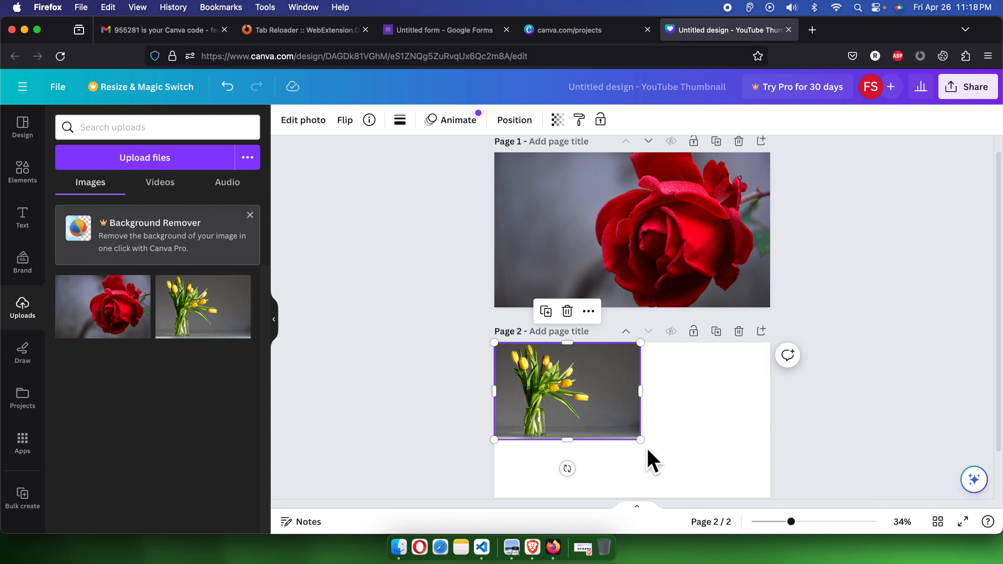
drag(641, 440, 815, 495)
click(916, 292)
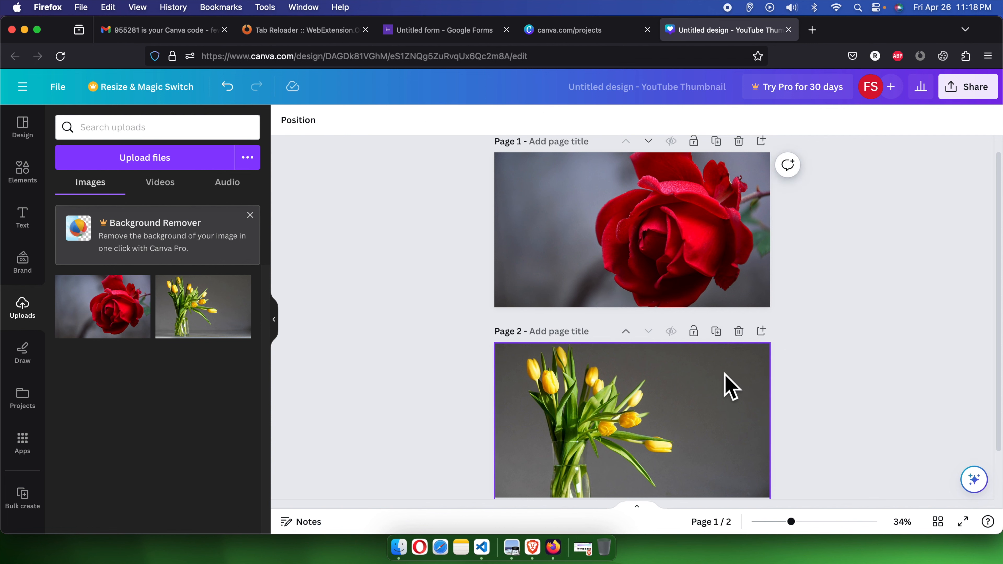
Step: Search the elements for "gradient white" and show all matching graphics
click(193, 128)
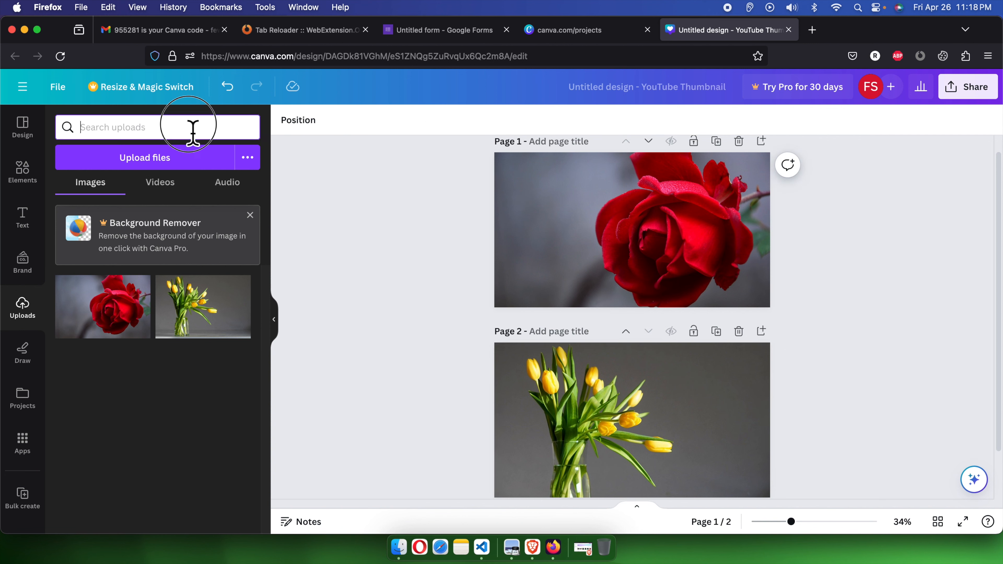
click(25, 175)
click(121, 129)
text(gra)
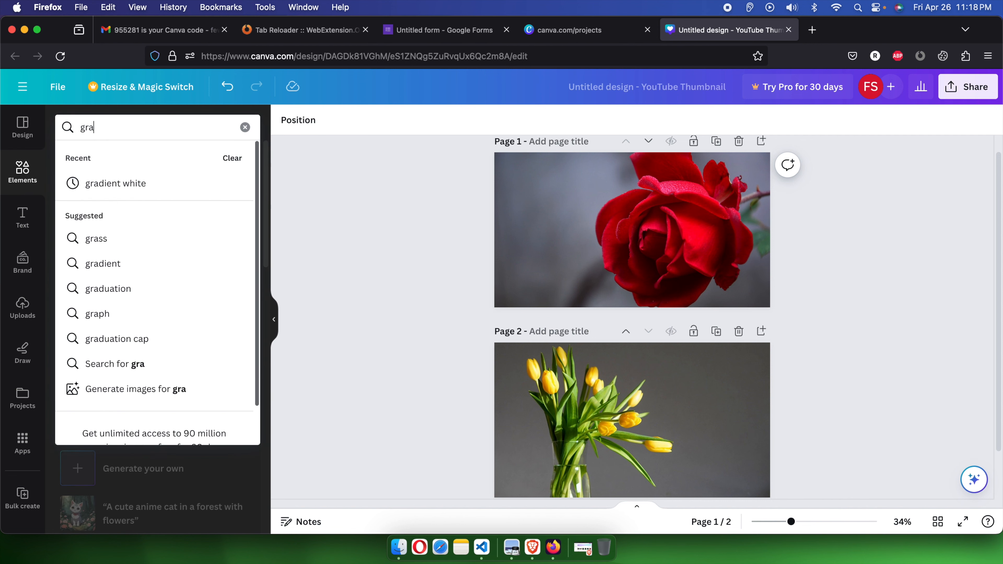
text(dient whti)
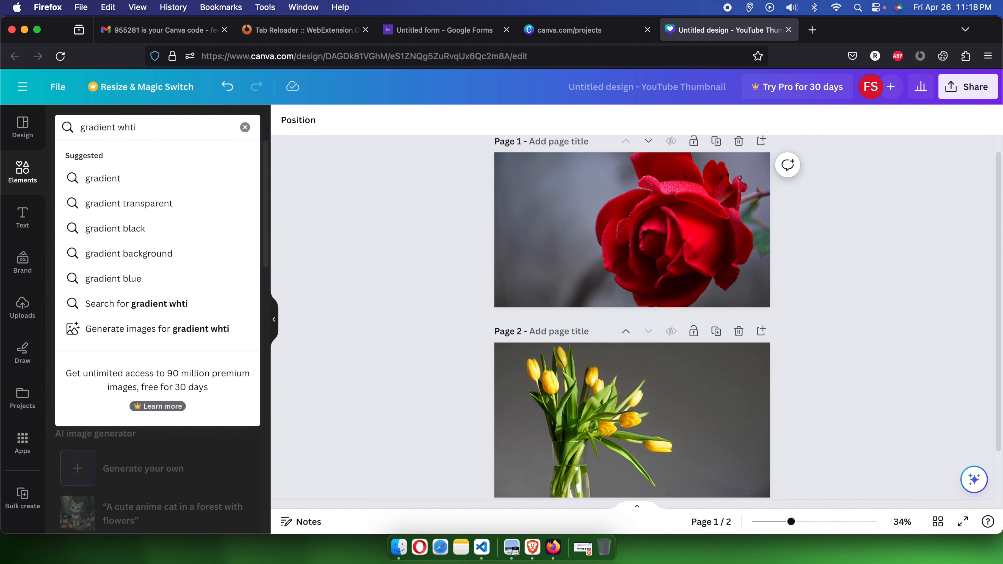
text(ite)
key(Return)
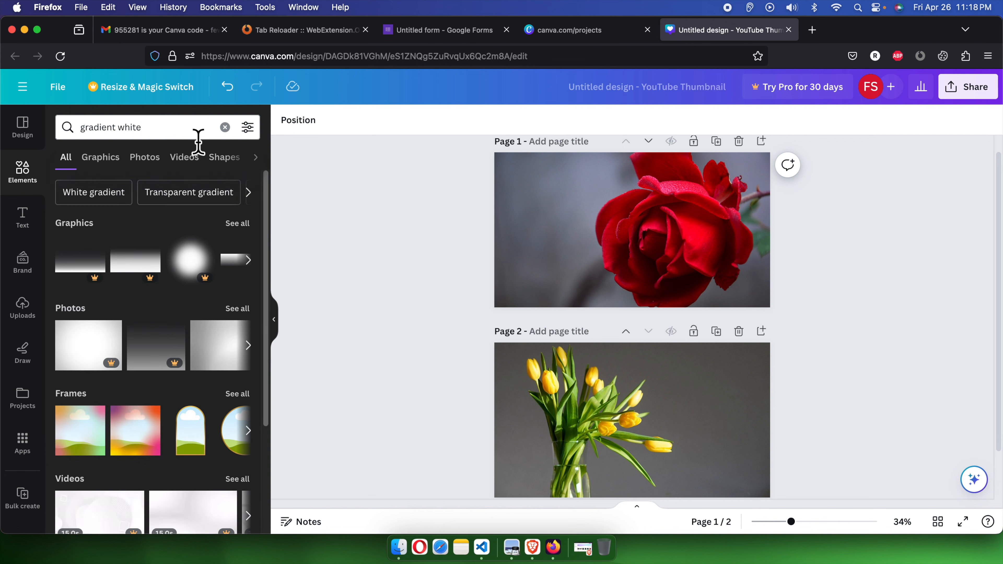
click(238, 224)
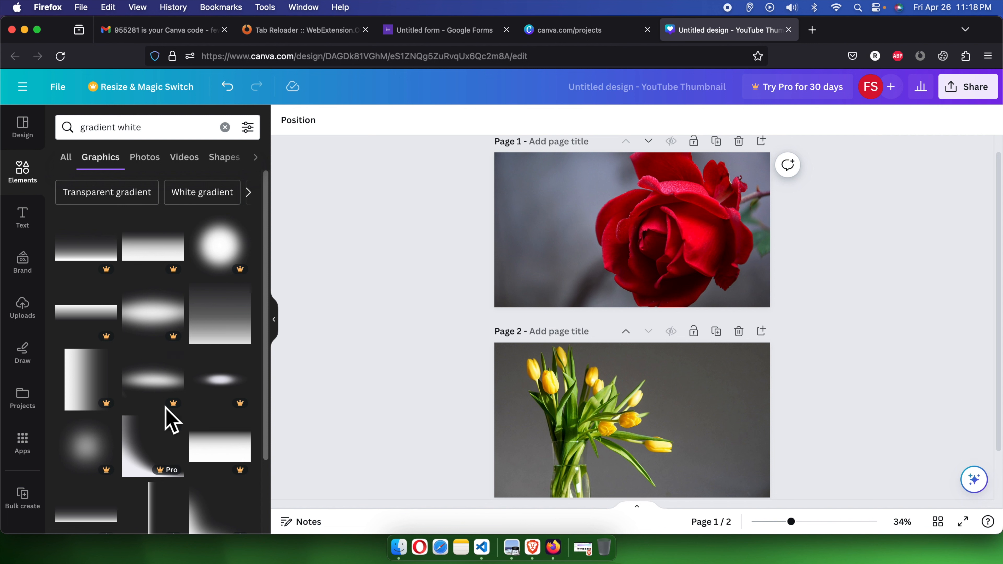
Step: Add the free square white gradient to page 1, turn its white side to the left, and enlarge it over the page's left half
click(219, 327)
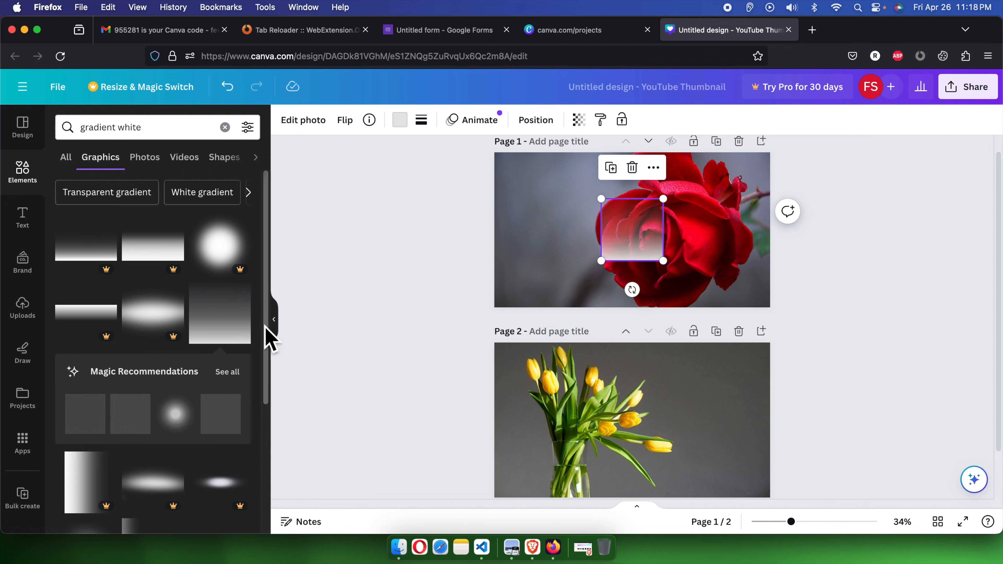
drag(649, 269, 566, 249)
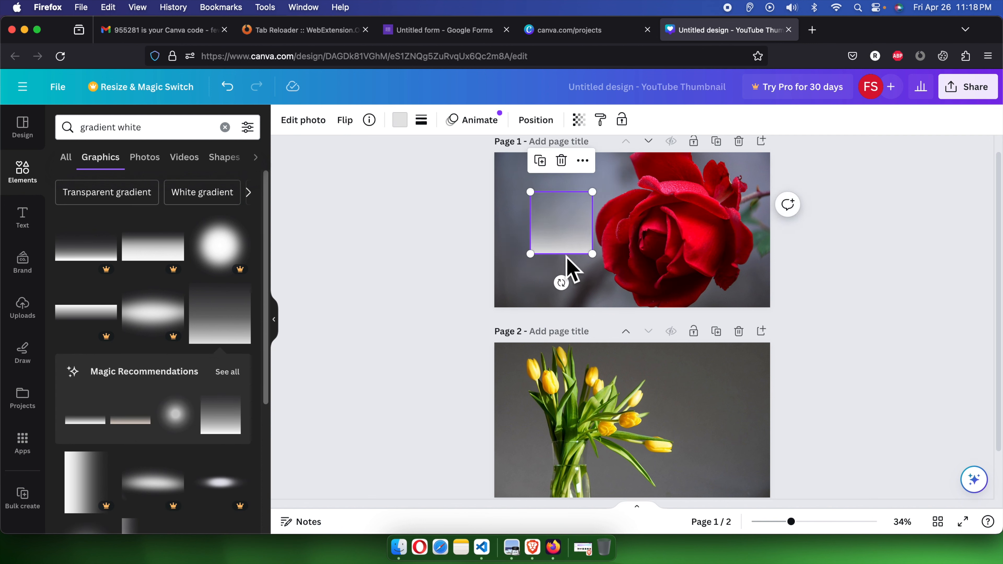
drag(569, 284, 489, 237)
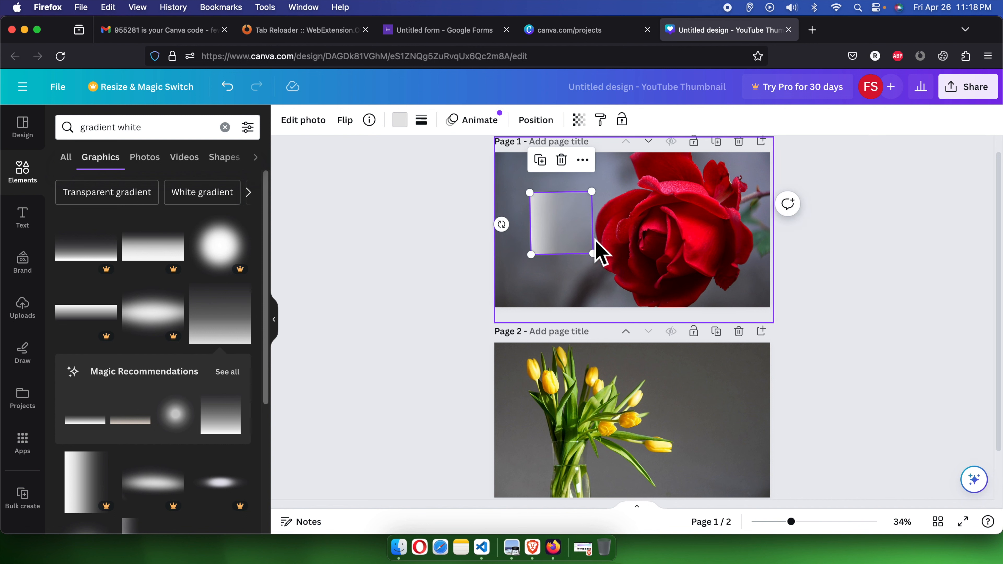
drag(585, 246, 629, 359)
drag(615, 262, 589, 273)
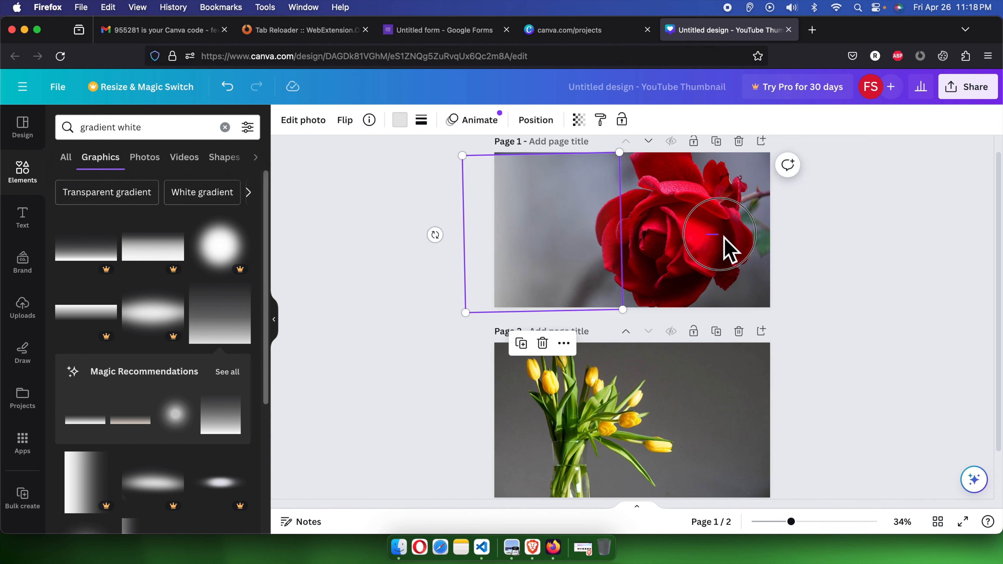
Step: Straighten the slightly tilted gradient on the rose page and realign it to cover the page's full height
click(728, 249)
click(548, 242)
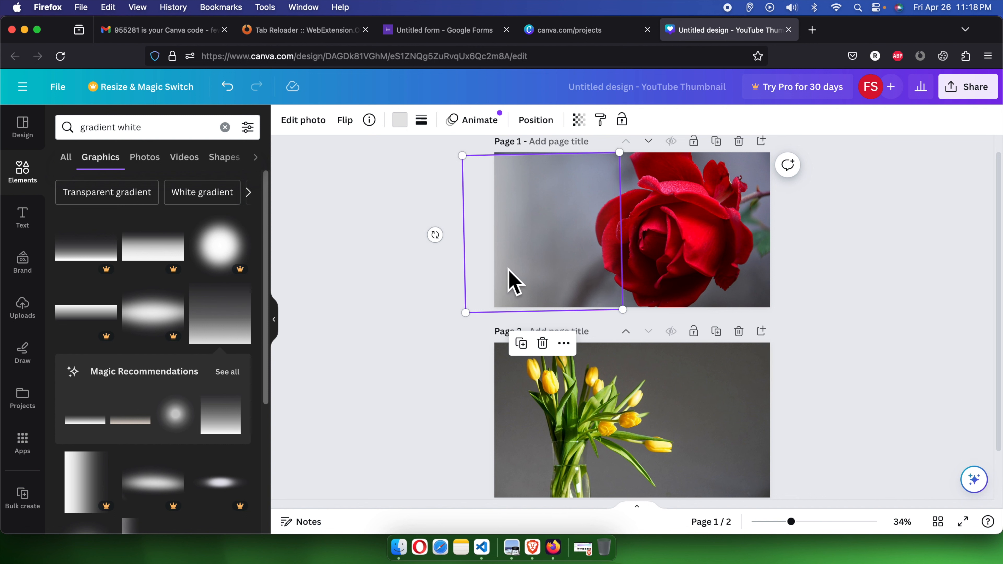
drag(447, 248, 444, 246)
drag(604, 227, 610, 231)
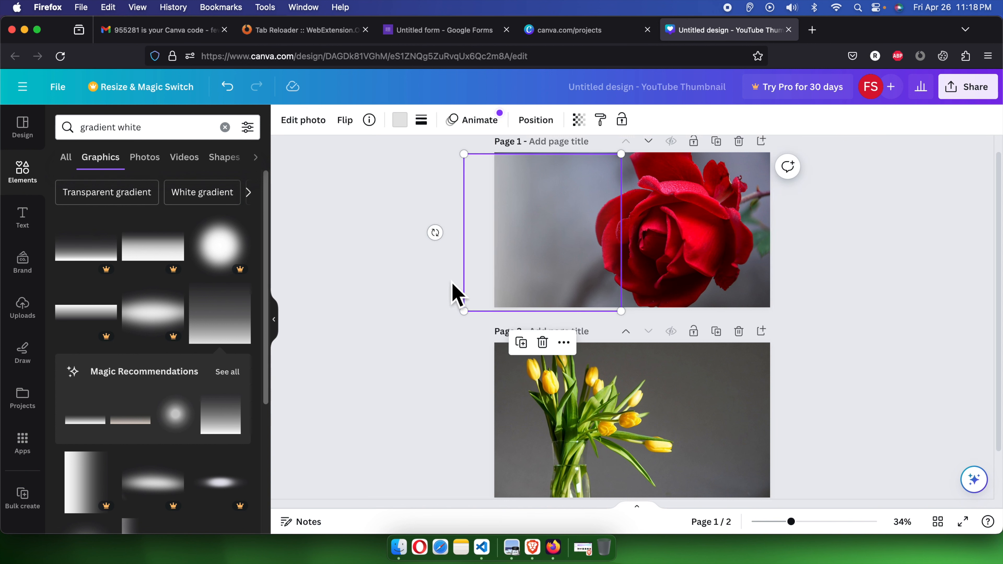
click(960, 353)
Step: Duplicate the rose page's gradient and place the copy over the right half of the tulips page
click(512, 247)
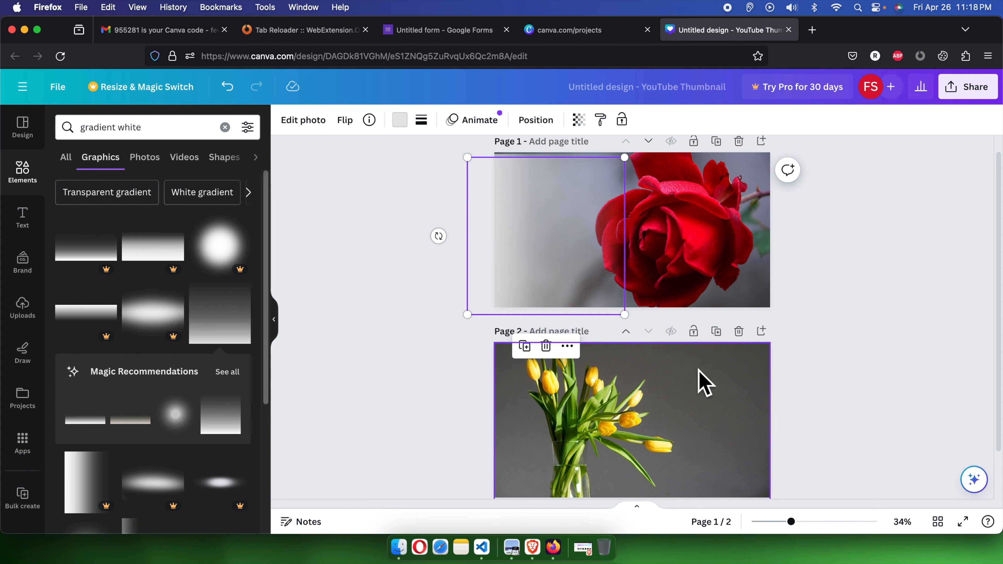
drag(591, 277, 733, 454)
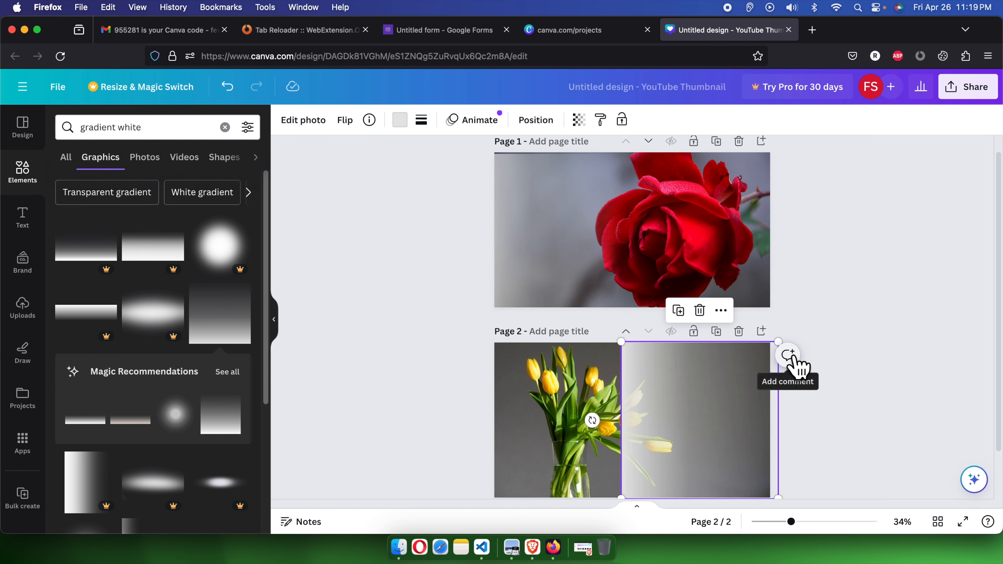
scroll(854, 414, down, 1)
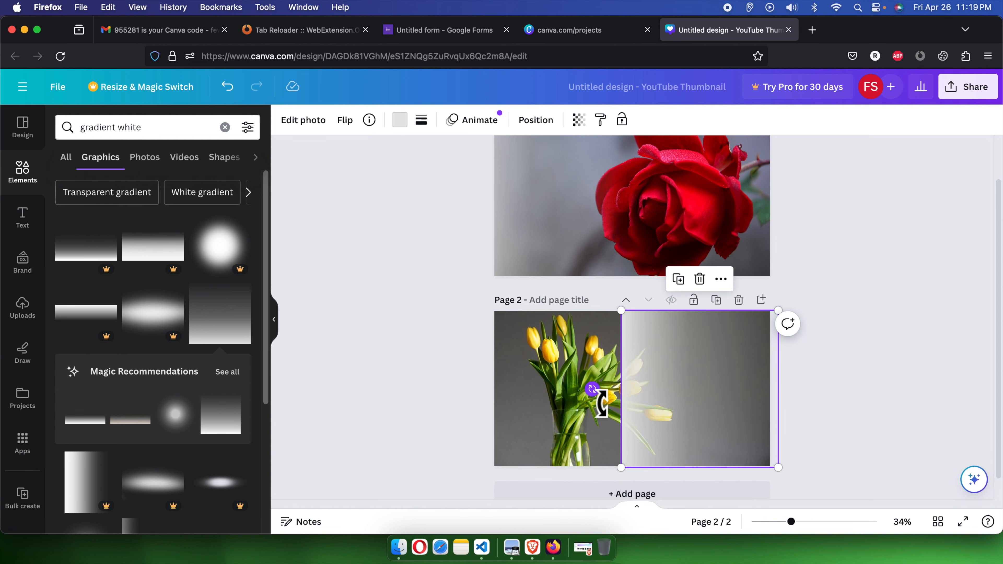
Step: Rotate the gradient on the tulips page half a turn so its white side lies along the page's right edge
drag(601, 403, 792, 397)
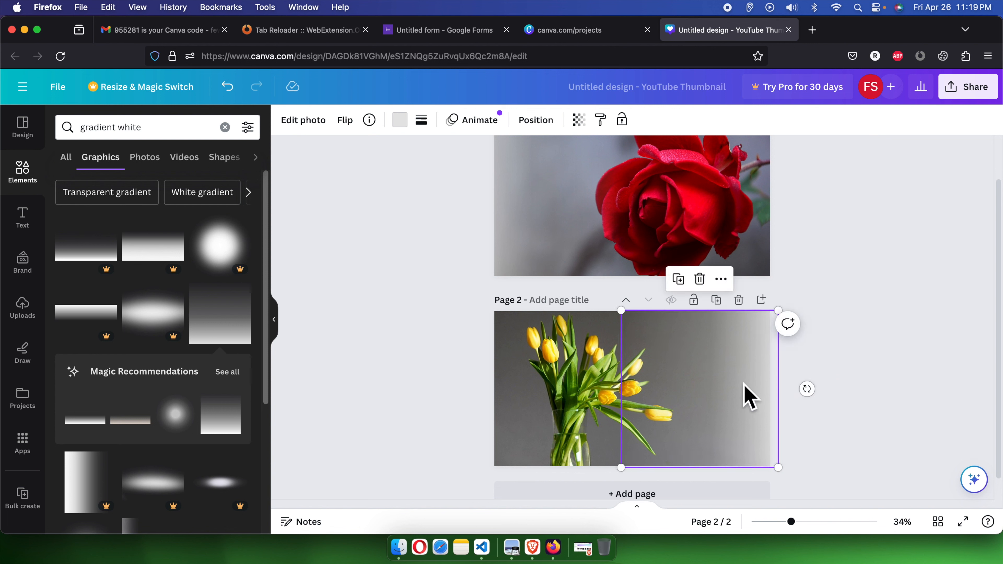
click(854, 389)
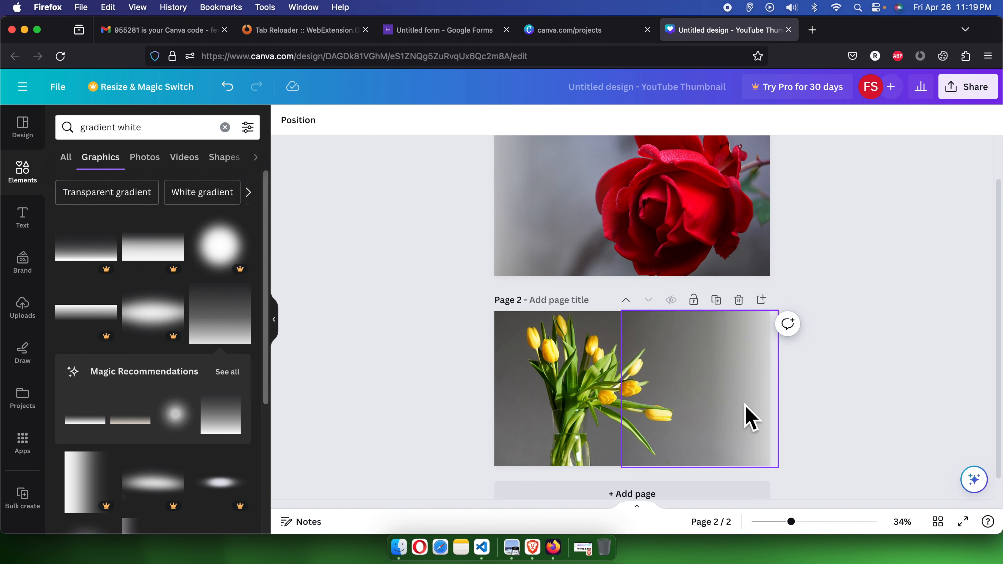
click(691, 340)
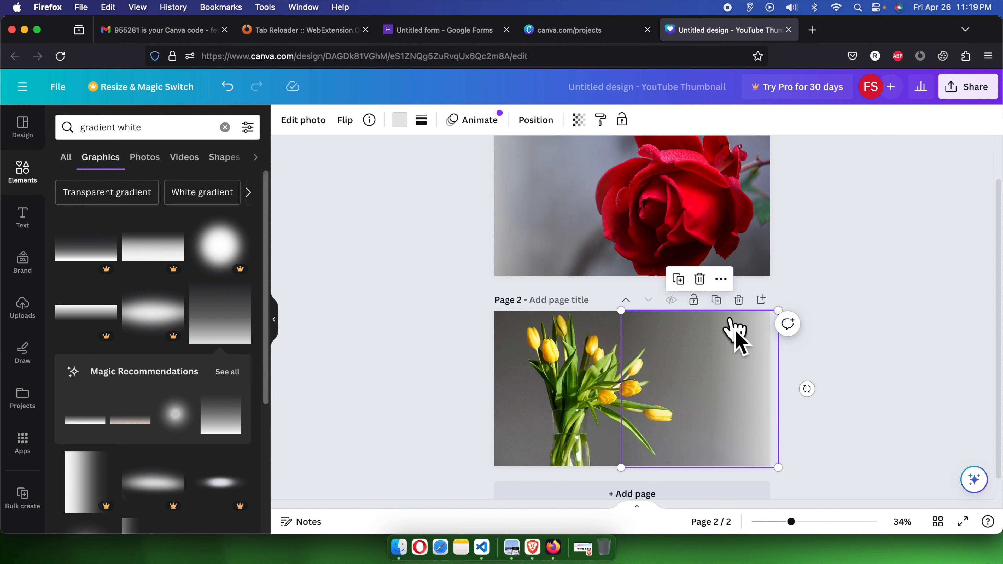
click(907, 268)
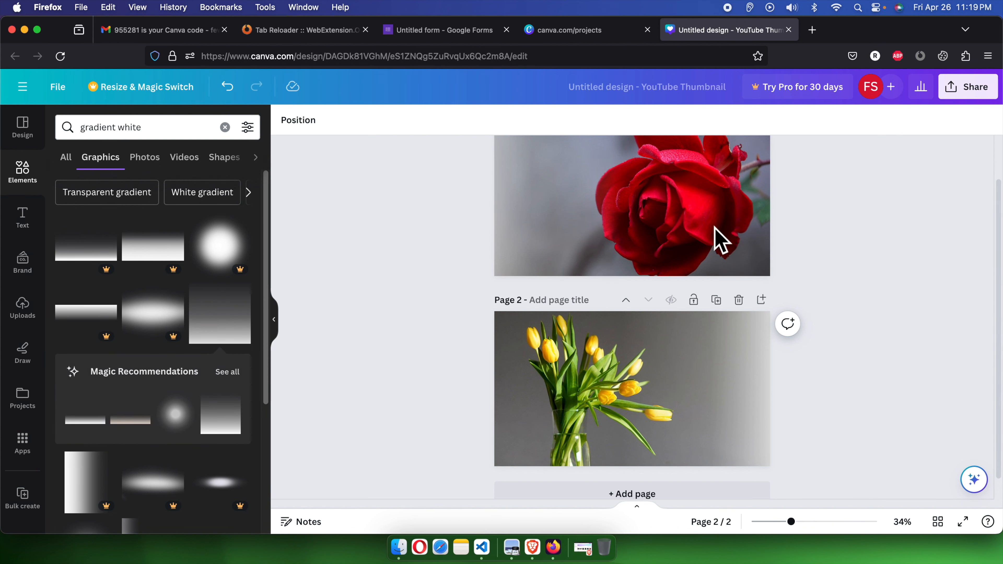
Step: Open the design's download settings and choose PNG as the file type
scroll(964, 176, up, 1)
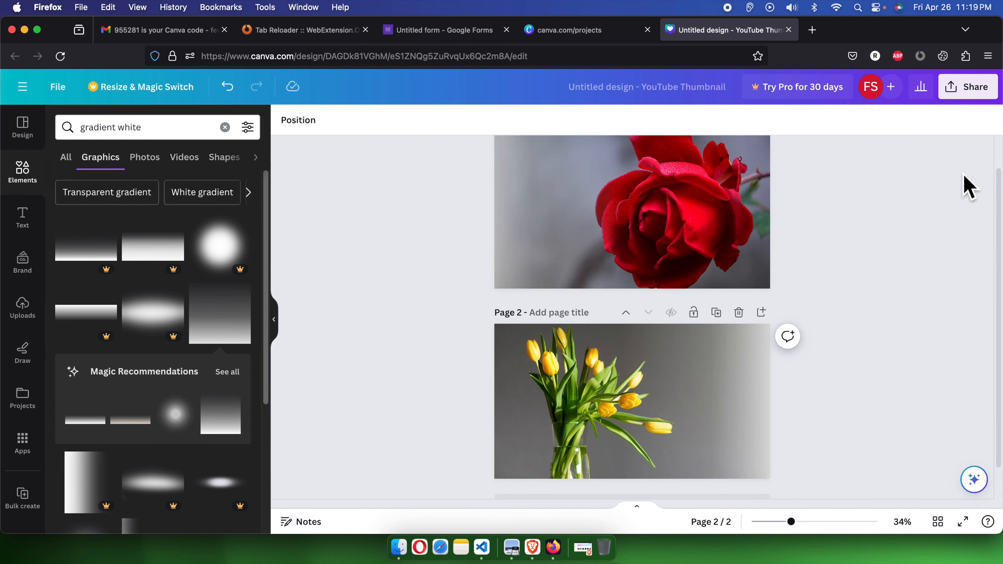
click(968, 93)
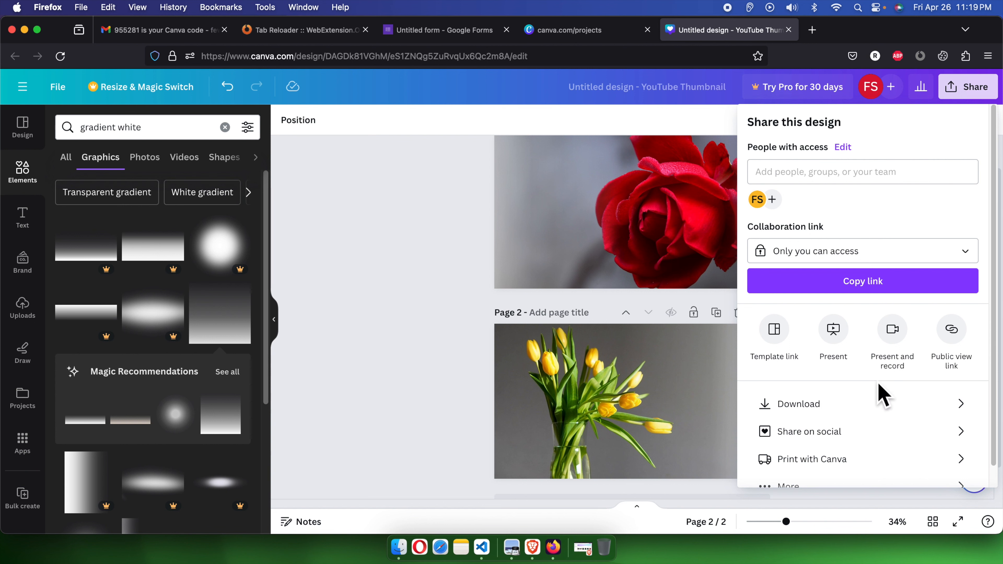
click(865, 411)
click(971, 181)
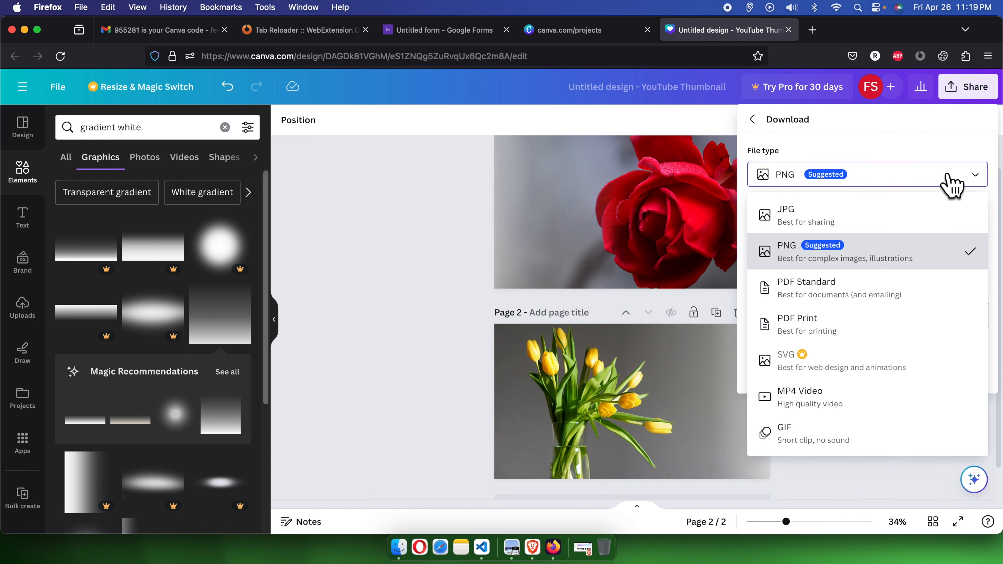
click(836, 257)
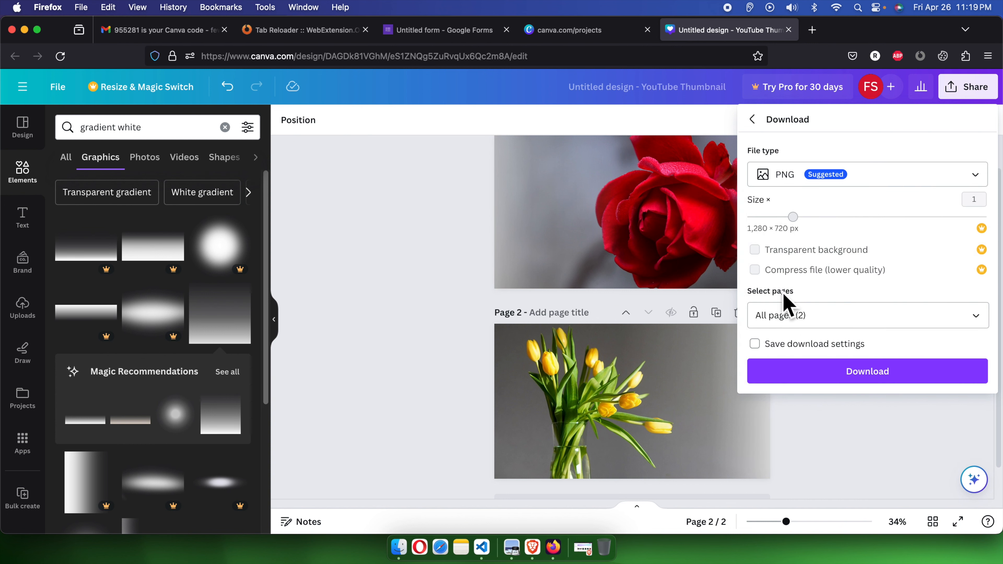
Step: Download both pages of the design as PNG files
click(985, 323)
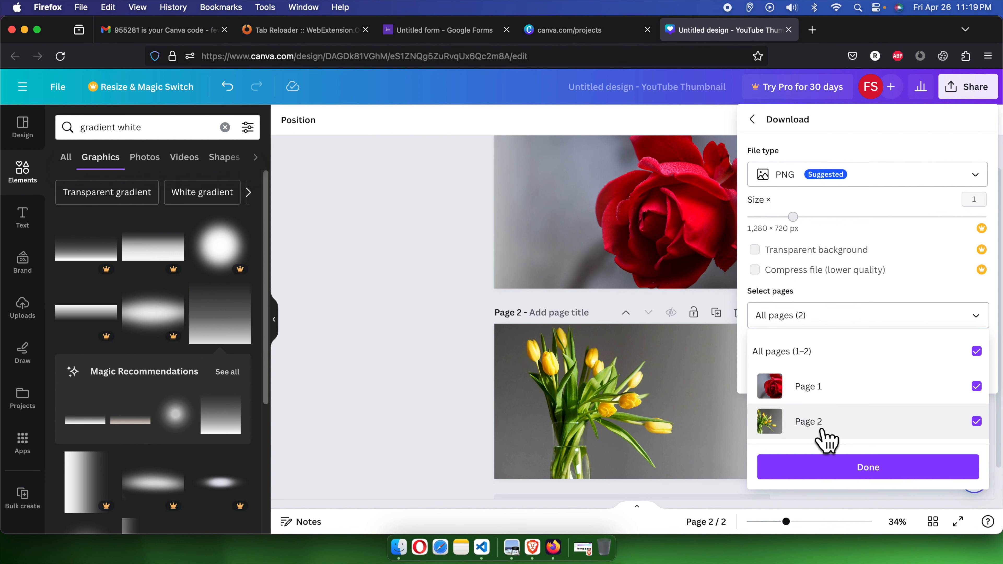
click(863, 472)
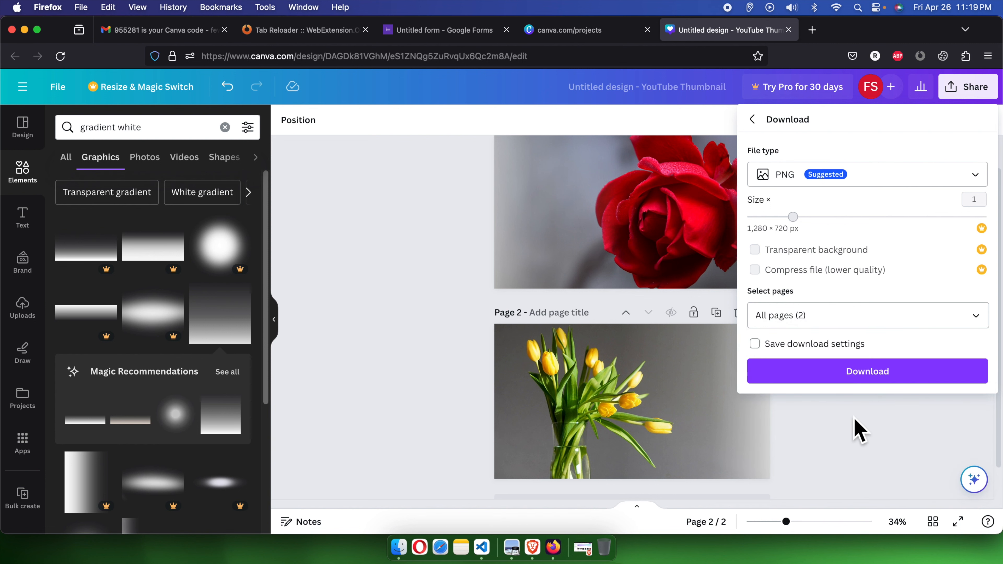
click(851, 377)
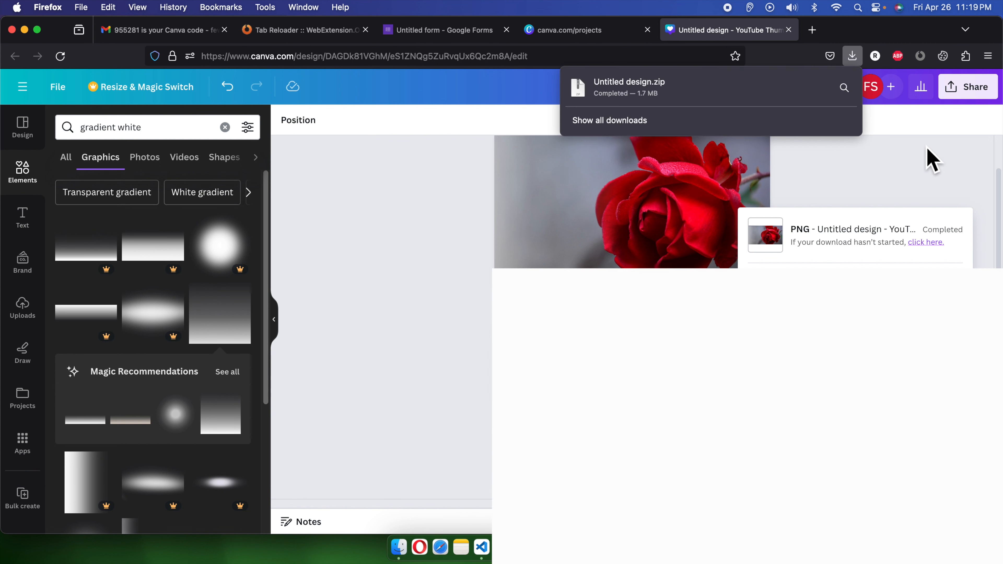
Step: Locate the downloaded Untitled design.zip in the Downloads folder, extract it and open the extracted folder
click(930, 158)
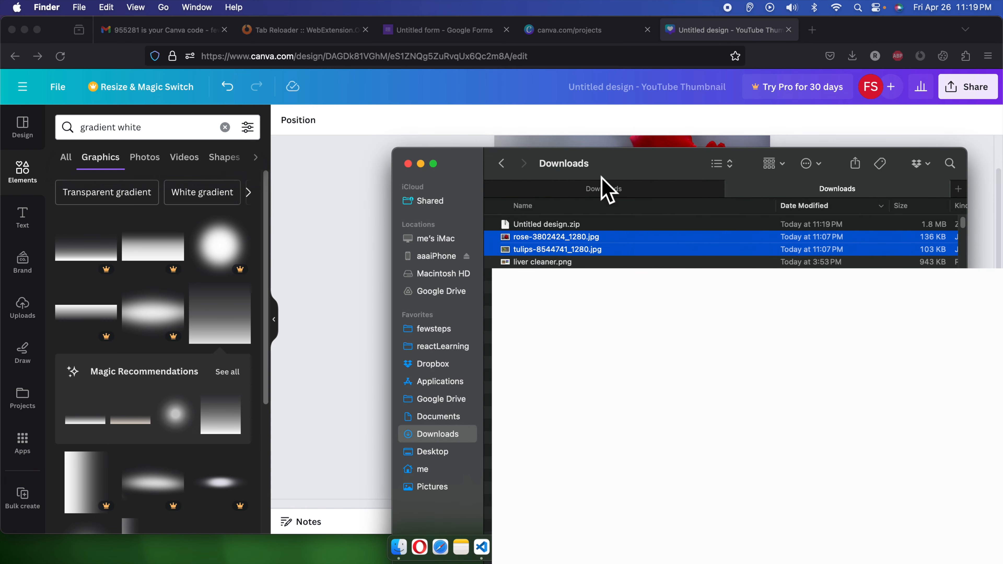
double_click(579, 233)
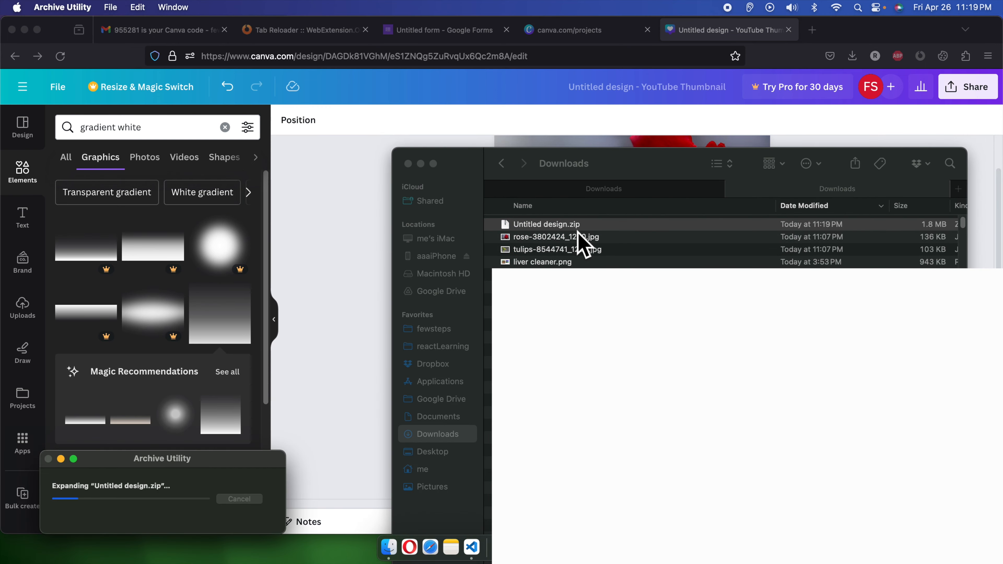
double_click(558, 233)
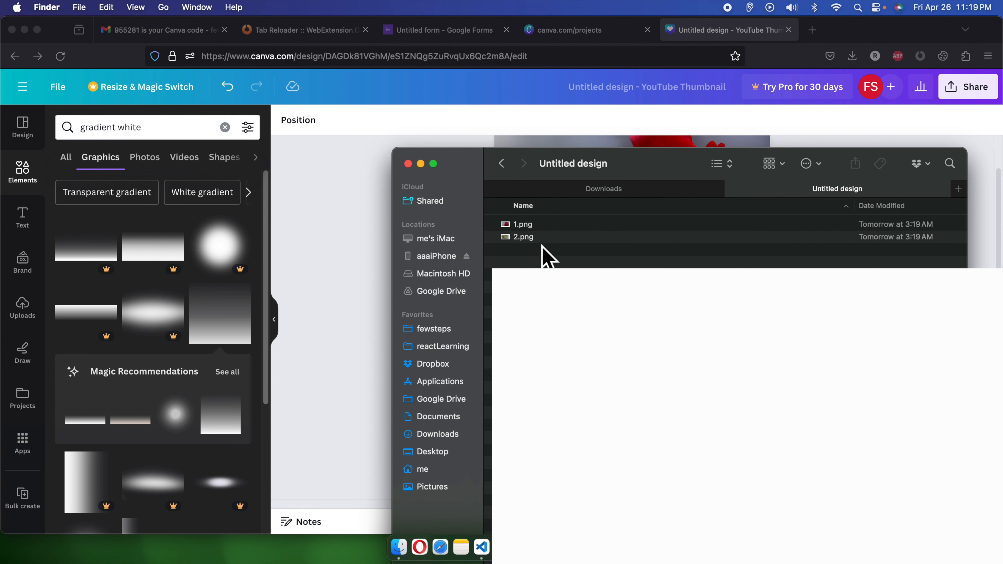
Step: Upload 1.png and 2.png from the extracted folder to the Canva image uploads
drag(595, 177, 676, 295)
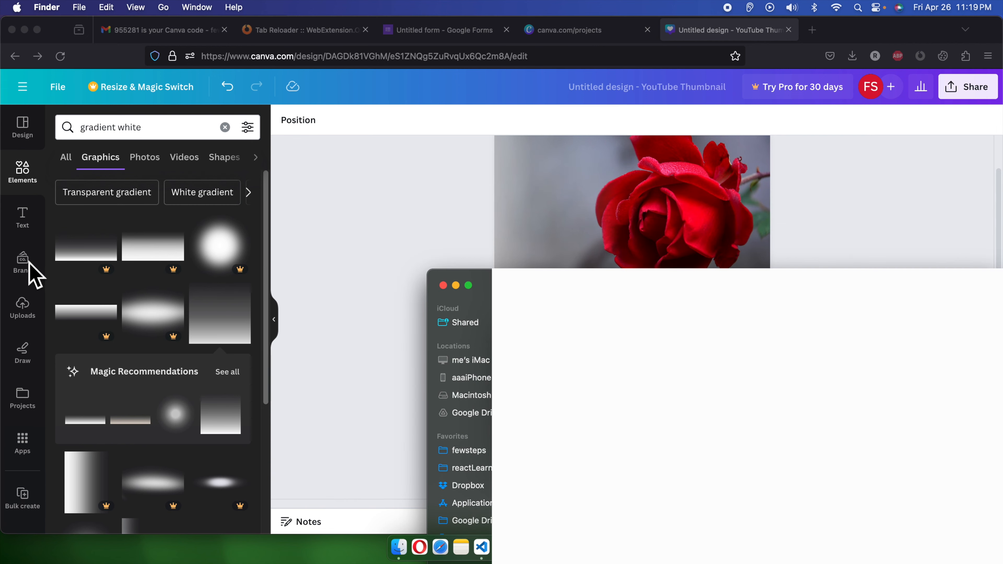
click(346, 243)
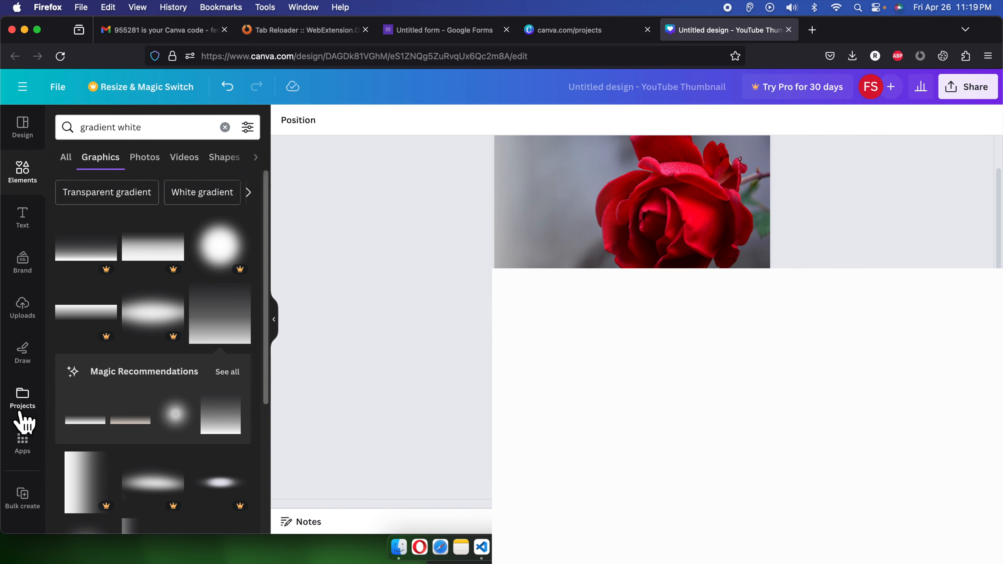
click(22, 308)
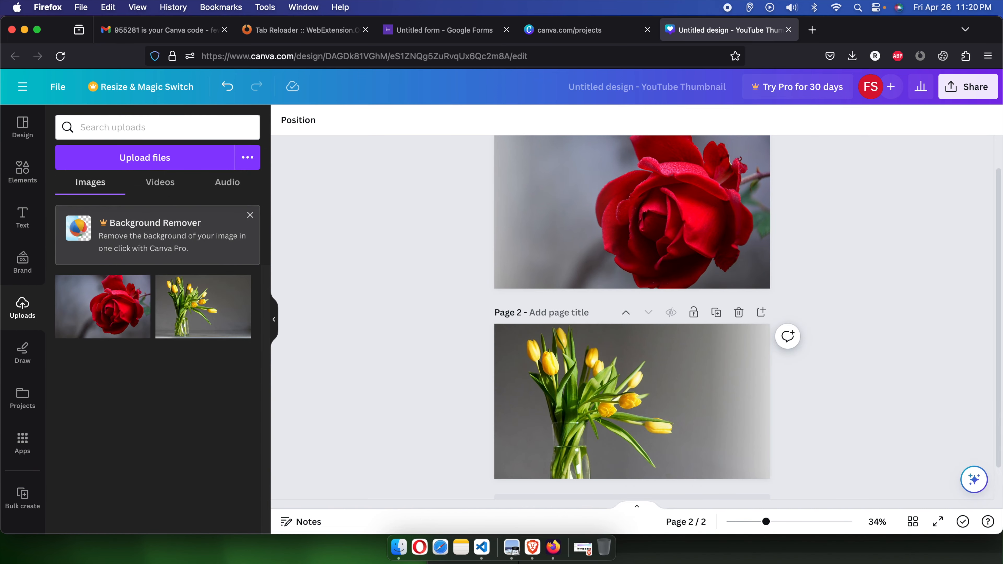
click(680, 563)
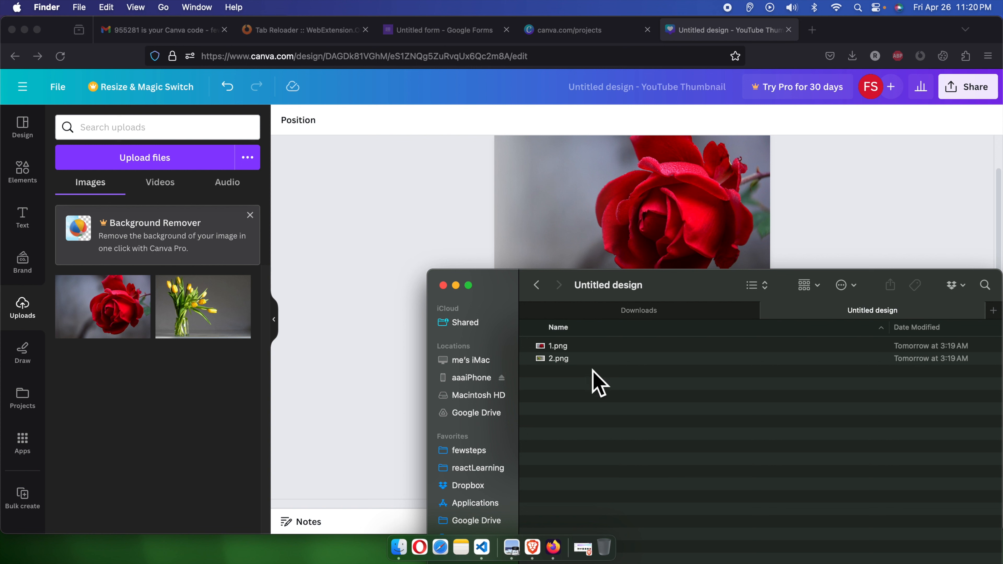
drag(625, 433, 148, 422)
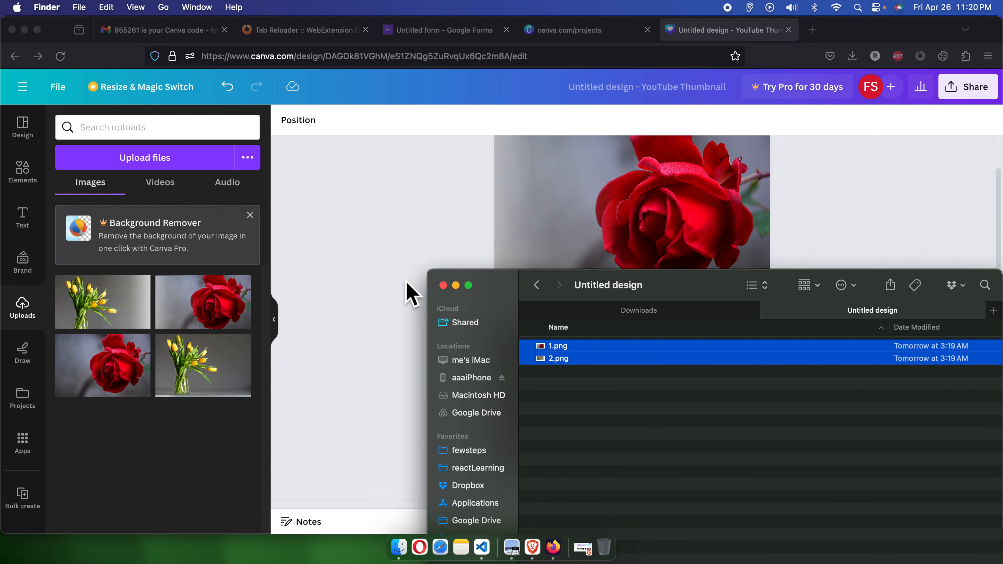
Step: Add a third page and place the uploaded gradient-edged tulips image on it, enlarged to fill the whole page
click(411, 292)
scroll(667, 238, down, 2)
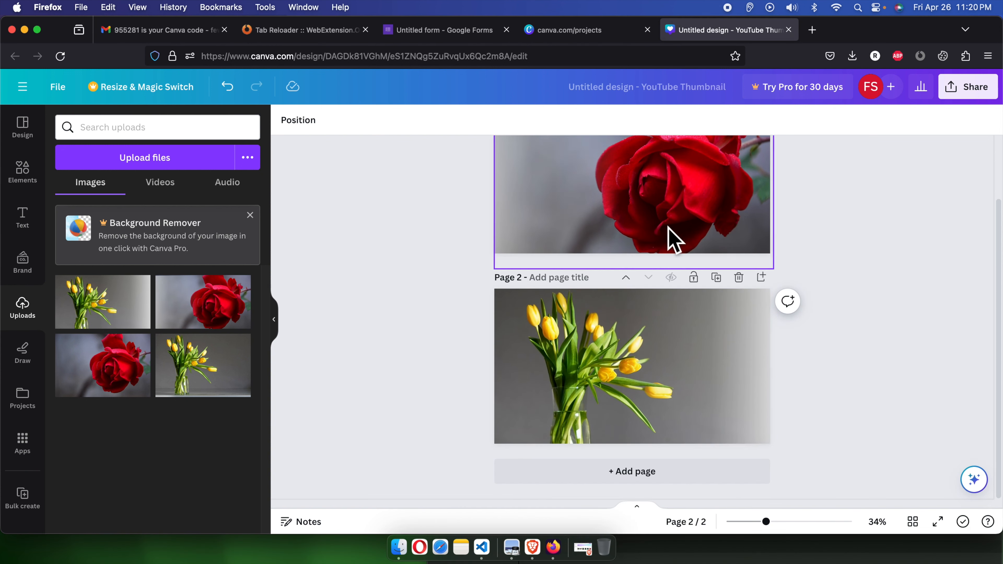
click(642, 474)
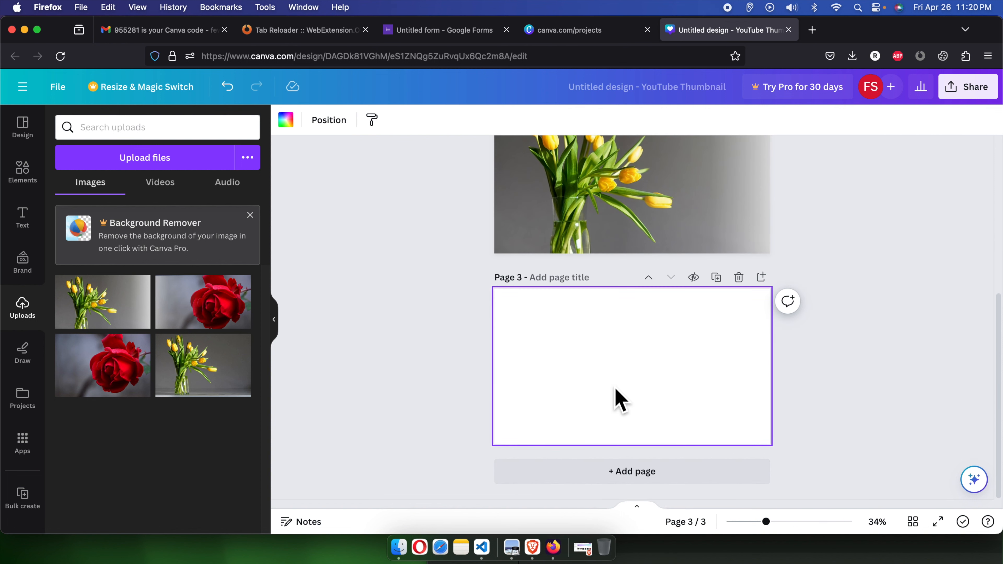
click(123, 314)
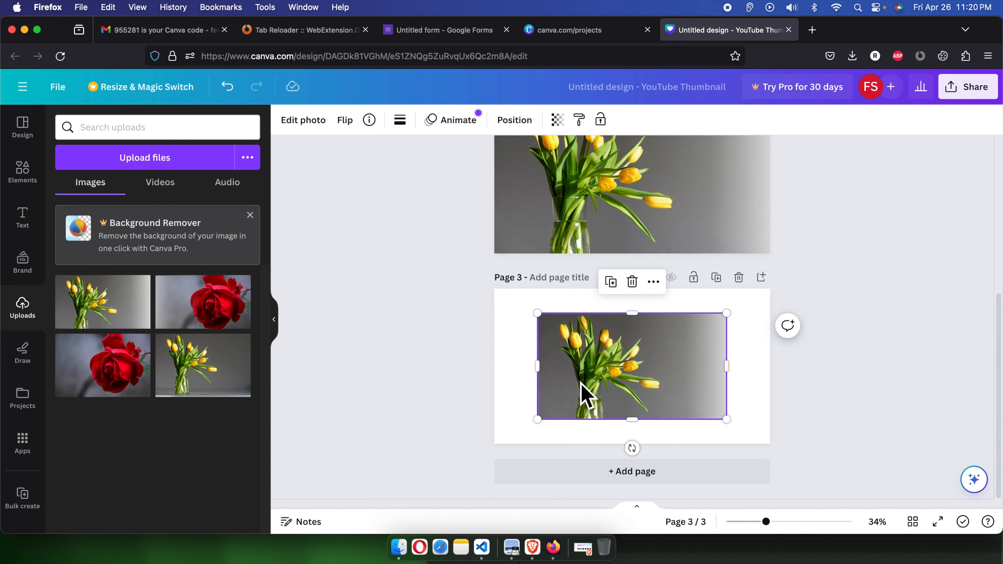
drag(580, 382, 568, 364)
drag(683, 395, 771, 445)
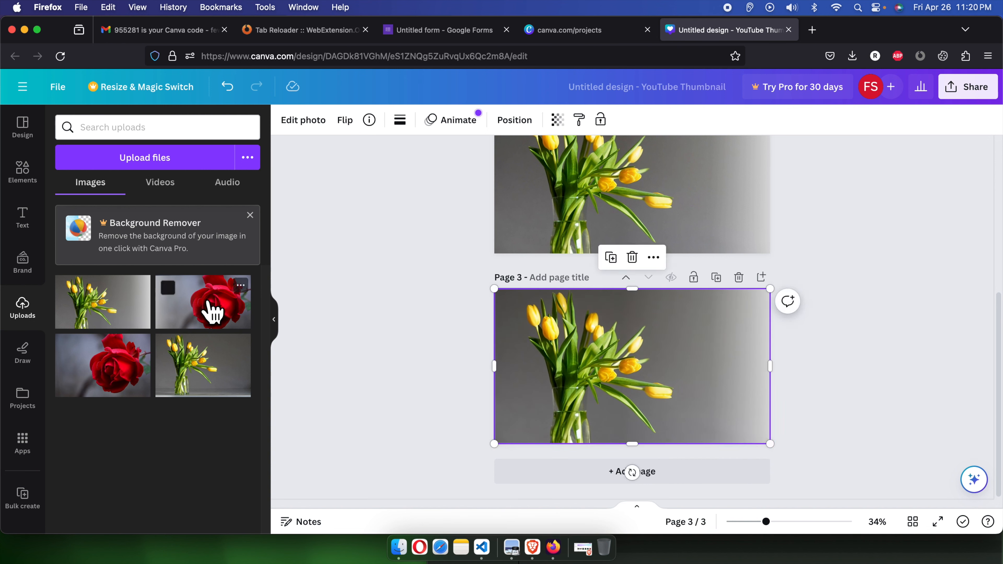
Step: Place the uploaded gradient-edged rose image over the tulips on page 3 and enlarge it to fill the page
click(211, 319)
drag(672, 385, 642, 363)
drag(690, 399, 790, 433)
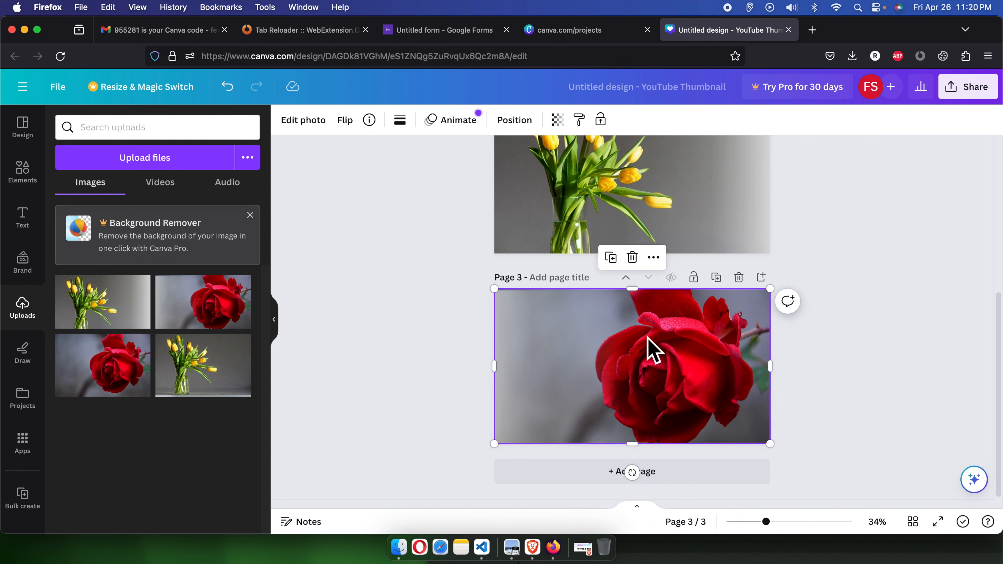
click(900, 385)
Step: Set the transparency of the rose image on page 3 to 50
click(703, 372)
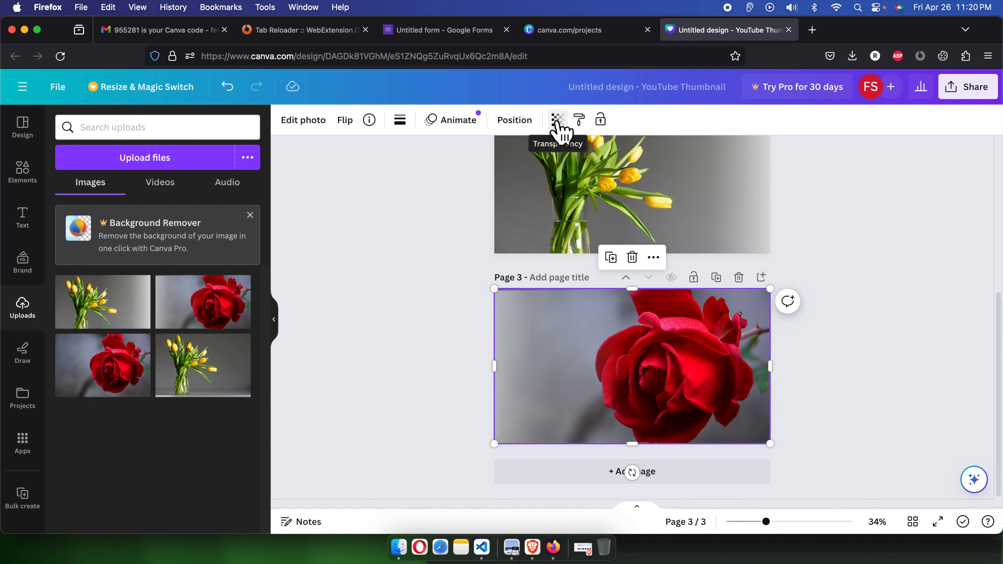
click(561, 129)
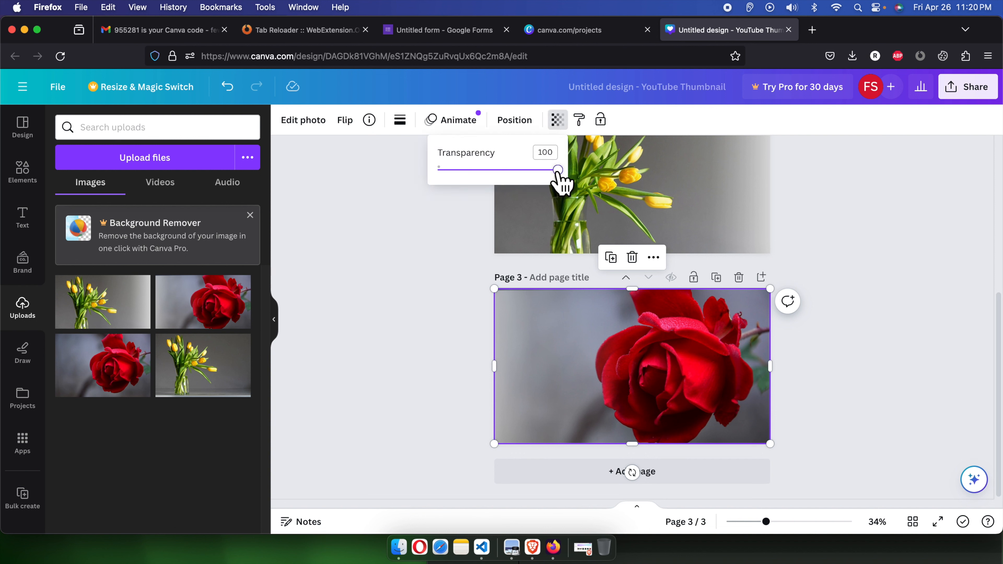
drag(557, 173, 498, 176)
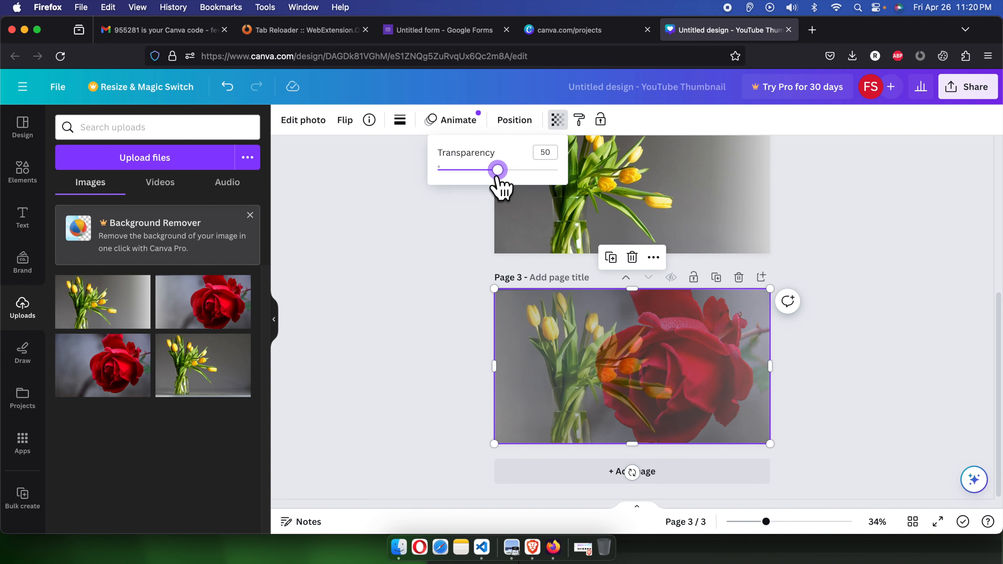
click(880, 259)
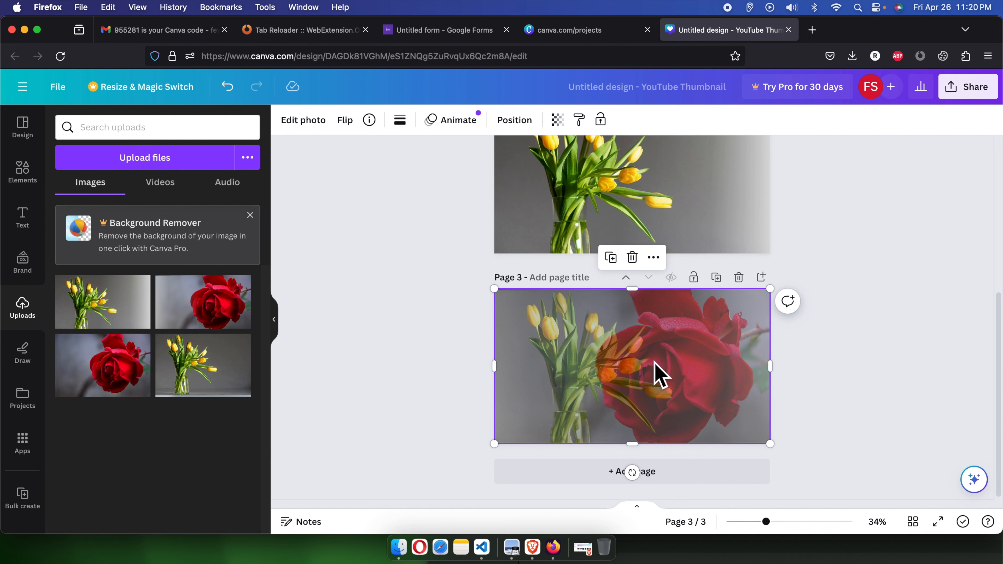
Step: Shift the rose to the right and the tulips to the left on page 3, and enlarge the rose image to span the page width
drag(624, 385, 659, 381)
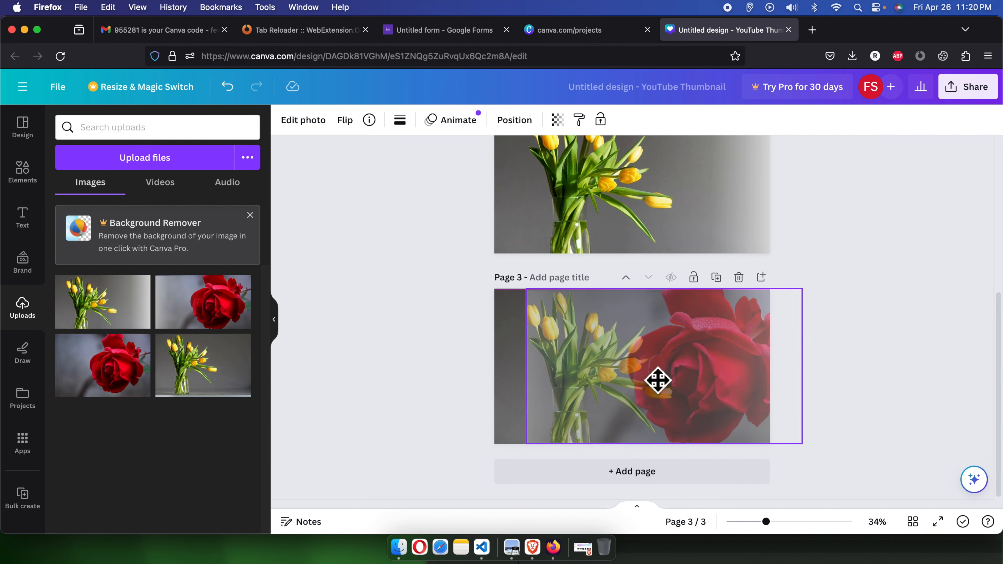
drag(556, 379, 480, 374)
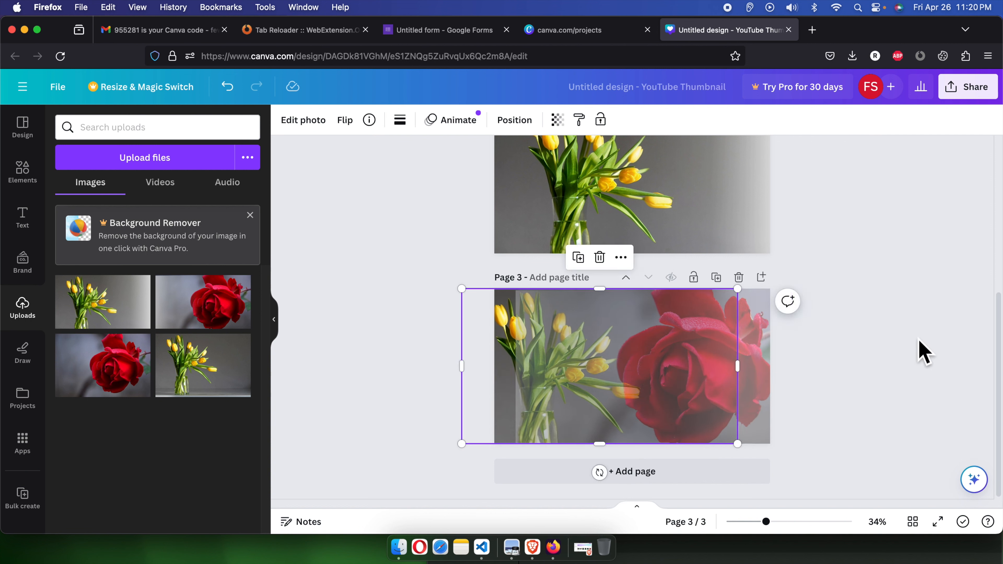
key(super+z)
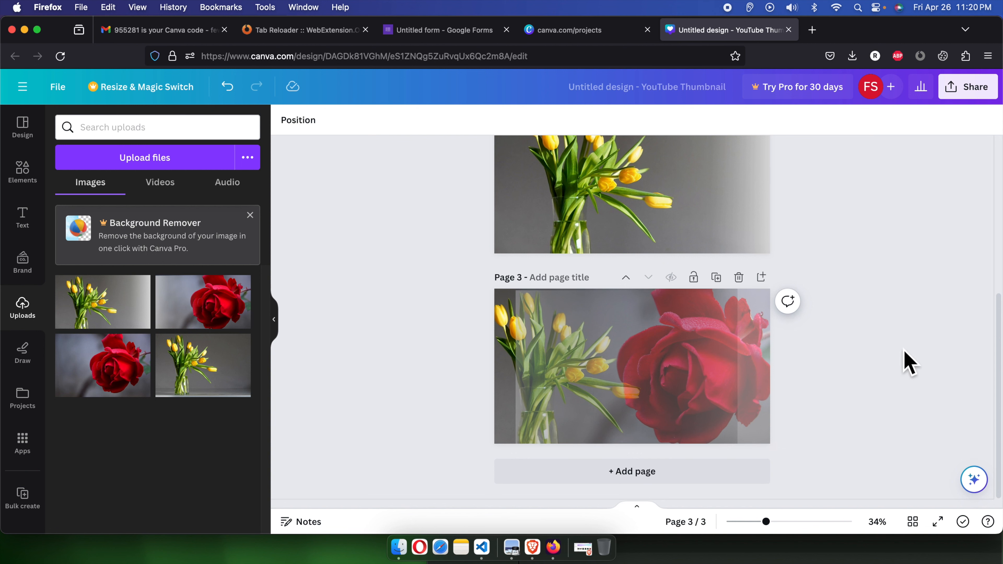
drag(559, 381, 489, 381)
click(521, 372)
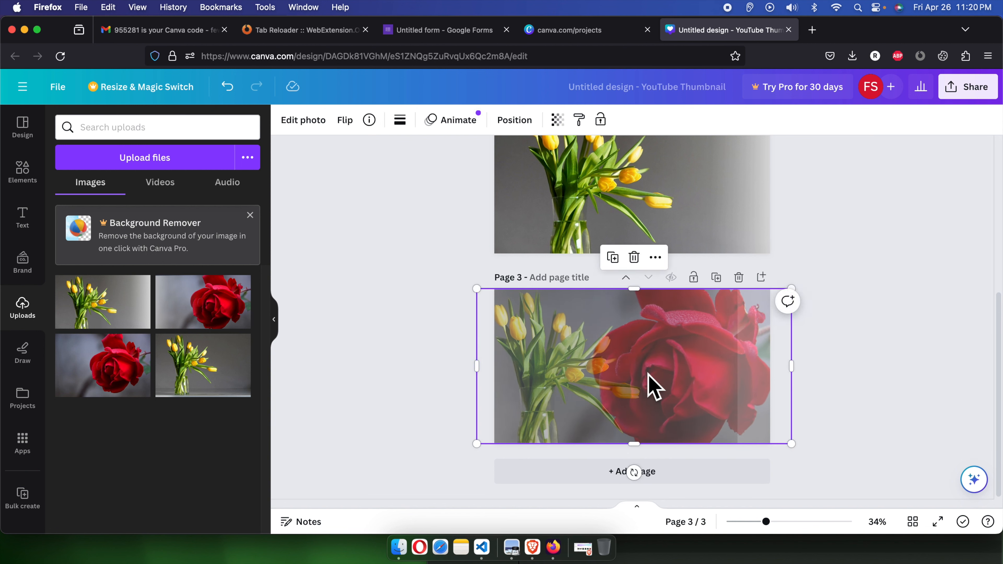
drag(649, 385, 656, 385)
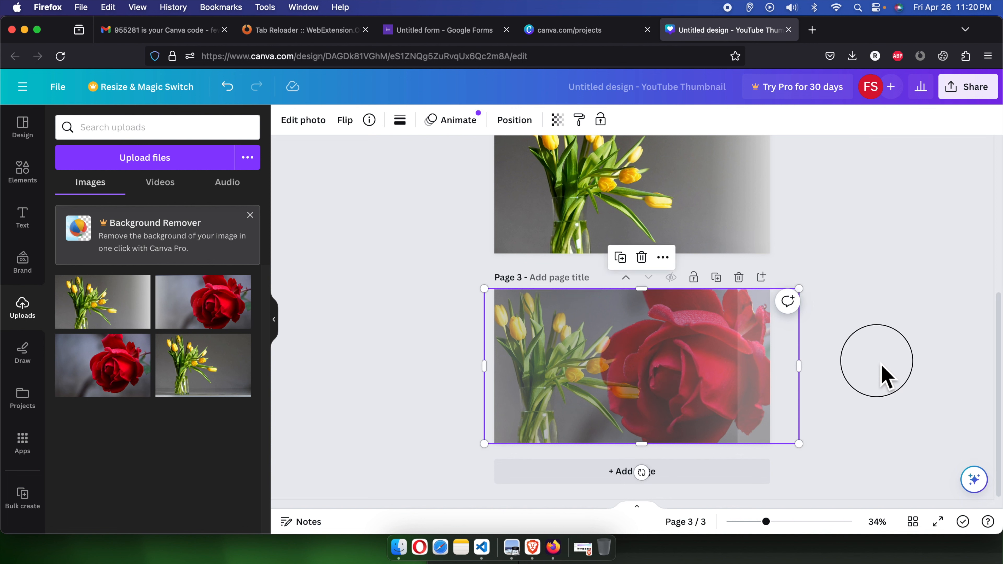
click(883, 376)
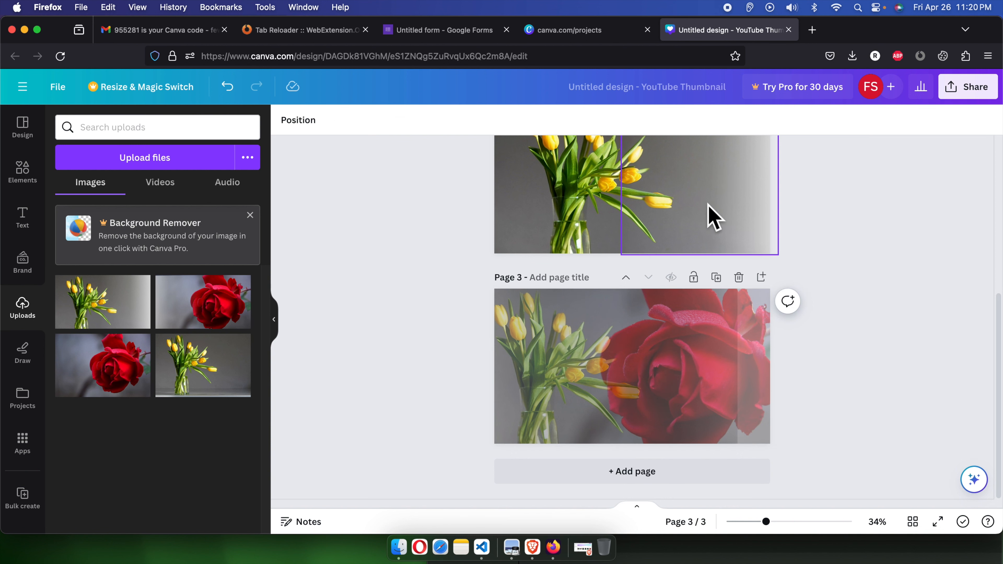
Step: Enlarge the tulips image on page 3 past the page's right edge and reposition the rose image over it
click(510, 322)
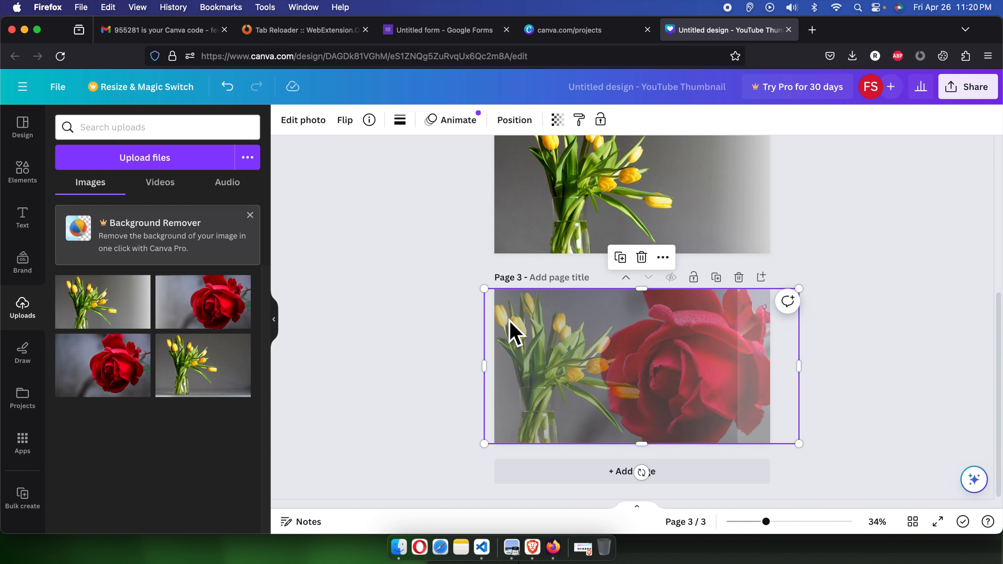
drag(604, 322, 622, 390)
click(605, 314)
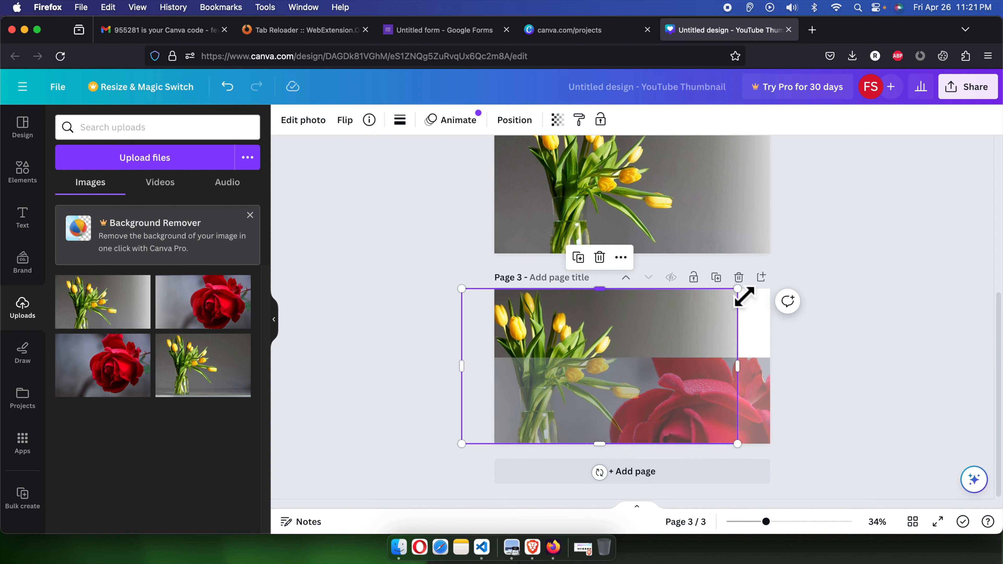
drag(739, 289, 787, 279)
drag(707, 312, 717, 348)
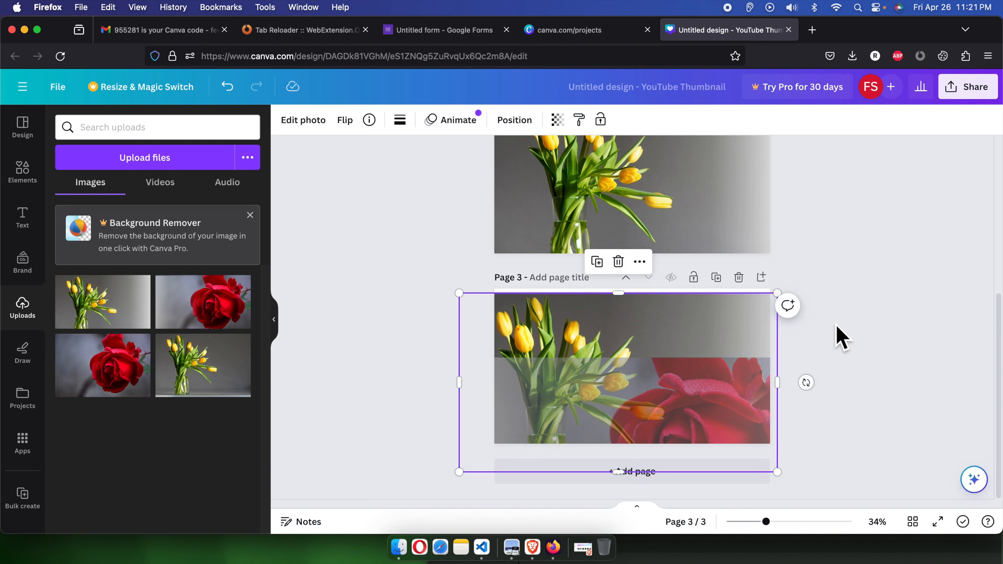
drag(723, 392, 730, 324)
click(896, 286)
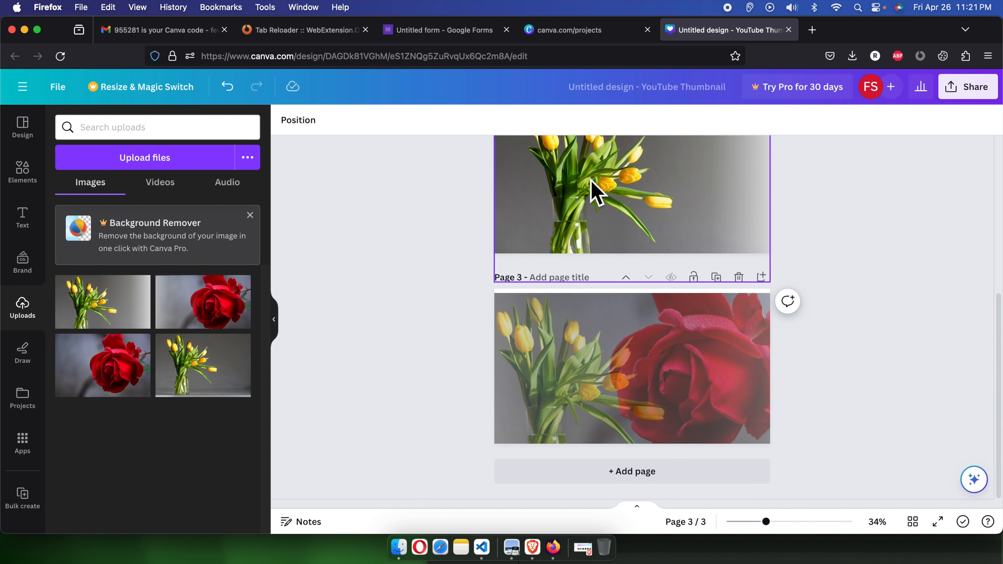
Step: Set the contrast of the rose image on page 3 to 100
click(593, 327)
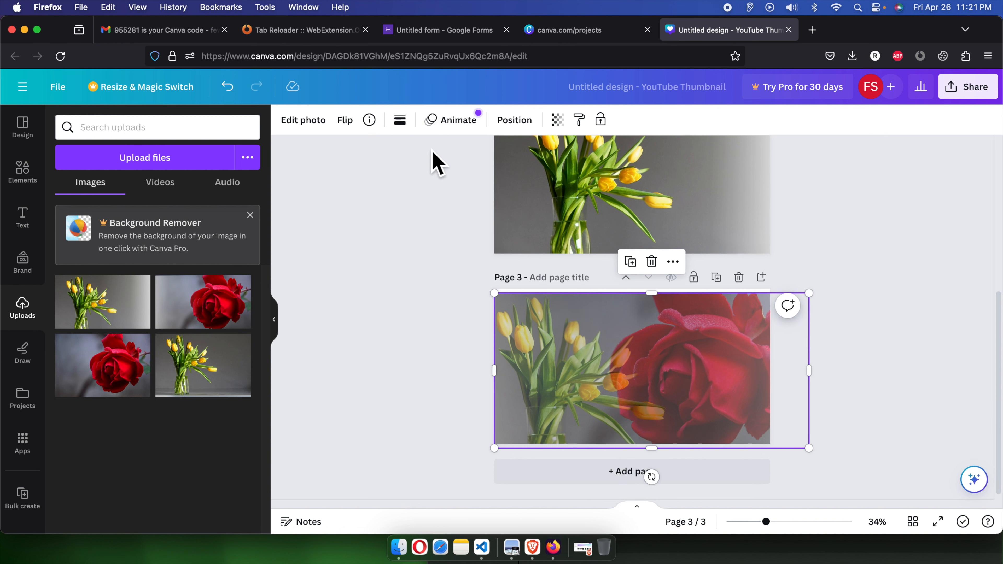
click(309, 122)
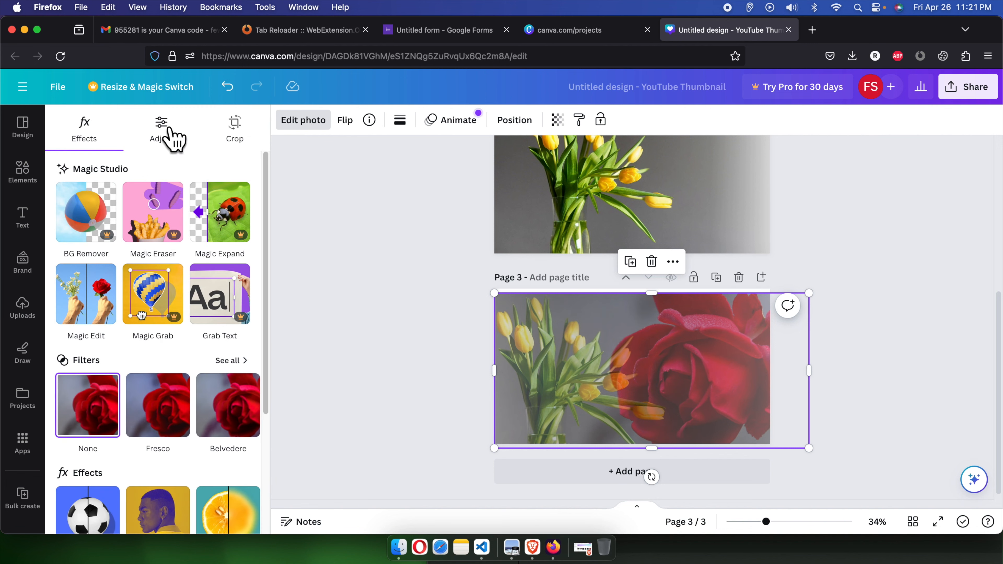
click(172, 141)
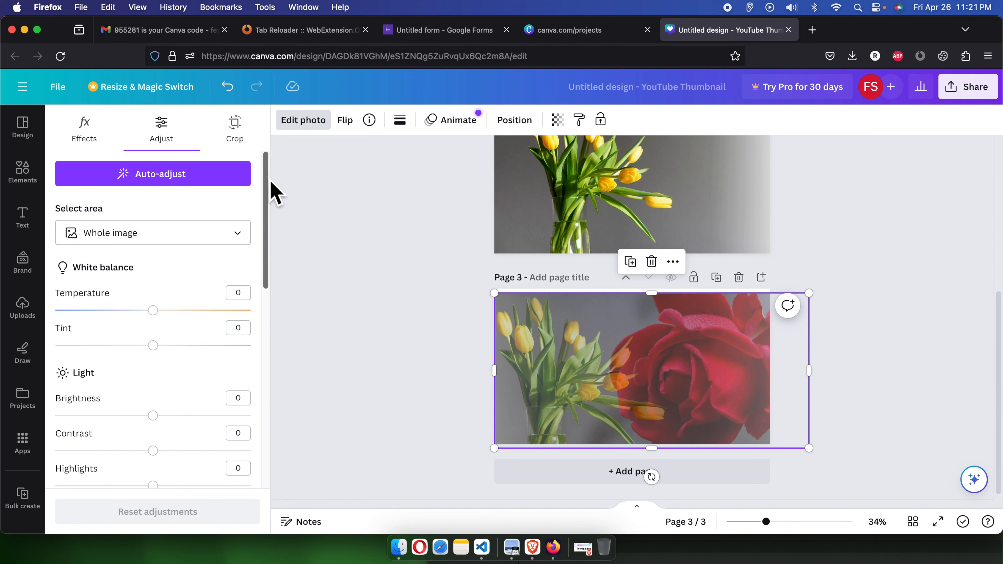
drag(267, 192, 262, 273)
drag(154, 264, 272, 279)
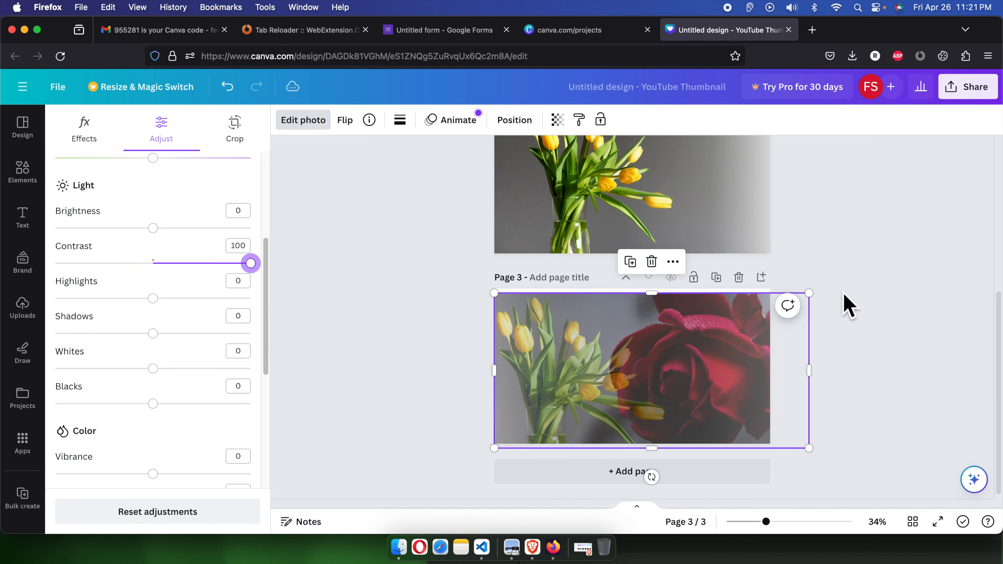
click(696, 363)
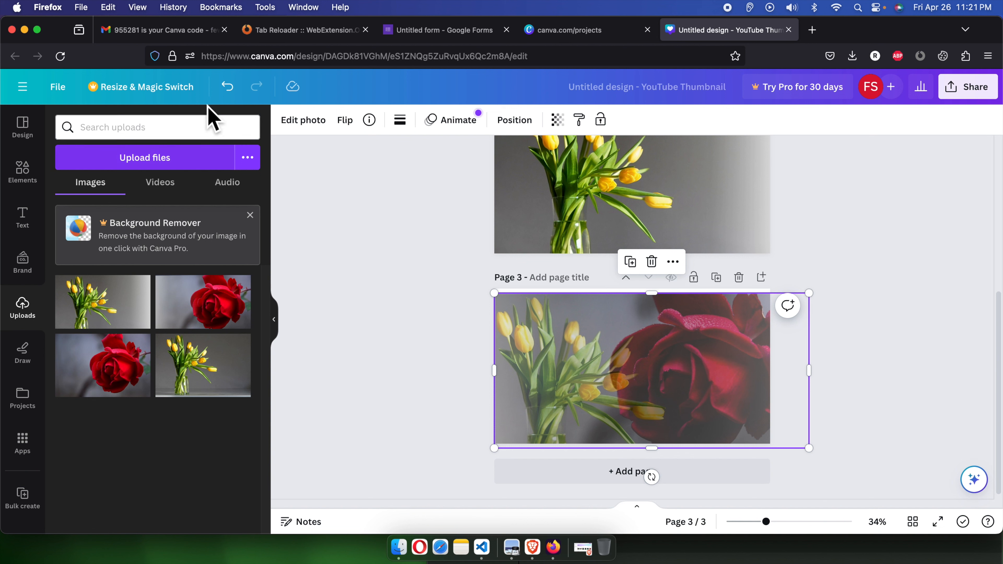
Step: Set the temperature of the rose image on page 3 to -61 and its saturation to 88
click(296, 123)
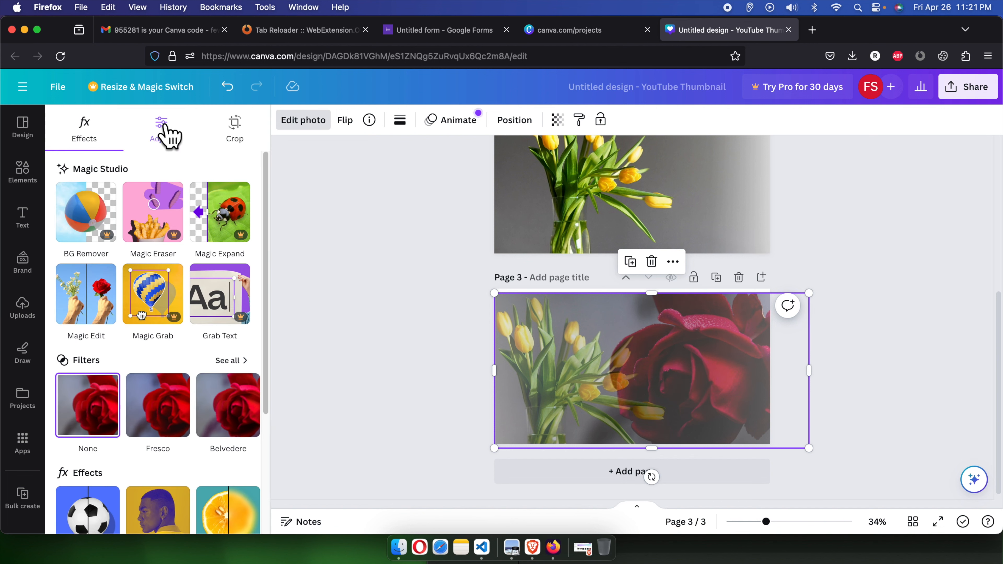
click(162, 133)
drag(147, 312, 94, 312)
scroll(174, 336, down, 5)
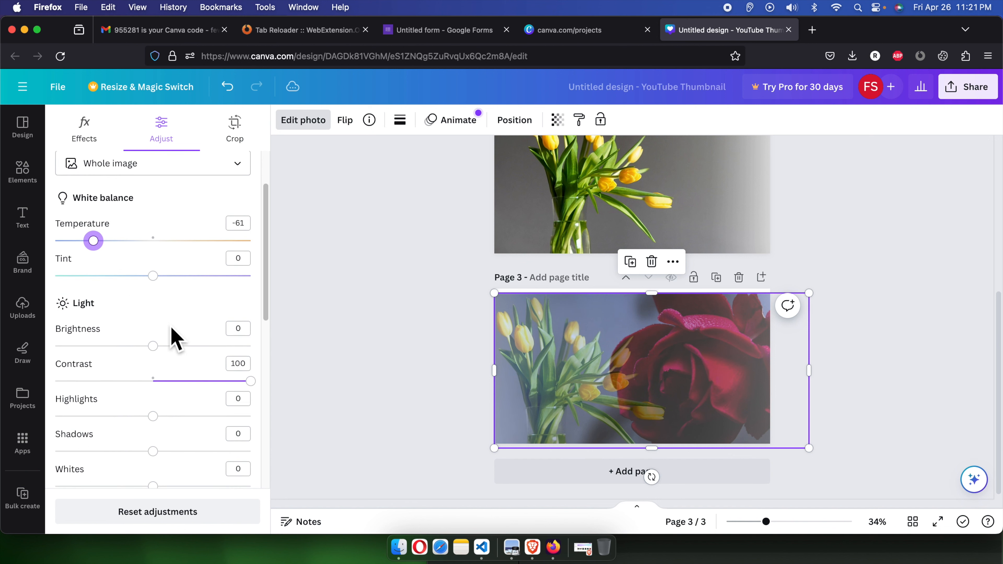
scroll(189, 328, down, 5)
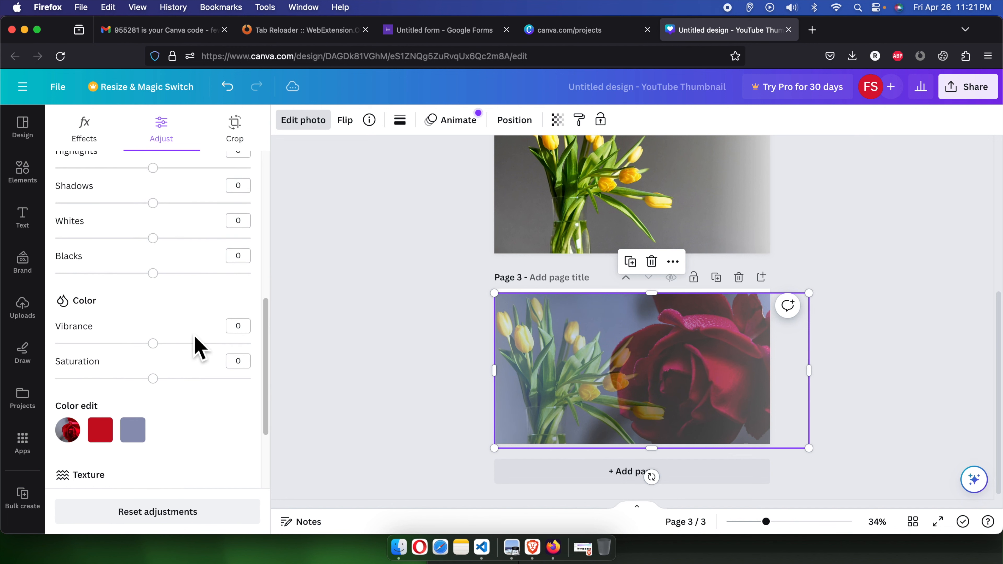
drag(154, 379, 239, 379)
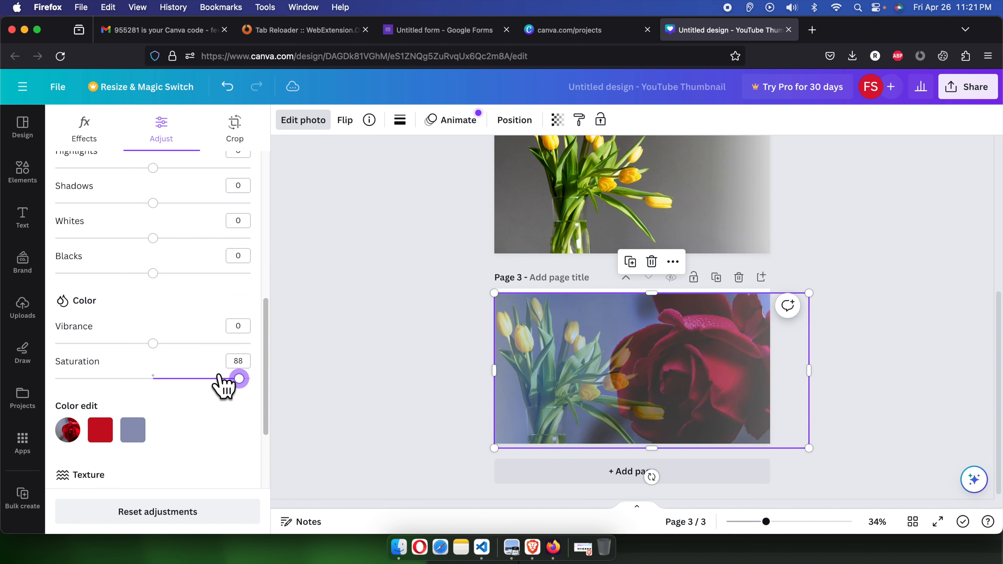
key(Escape)
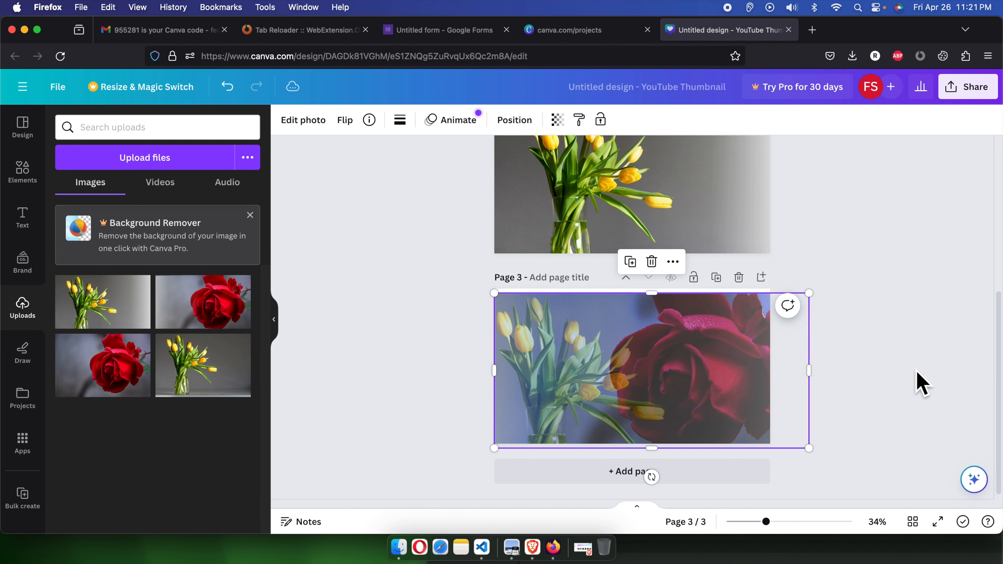
click(842, 260)
click(714, 364)
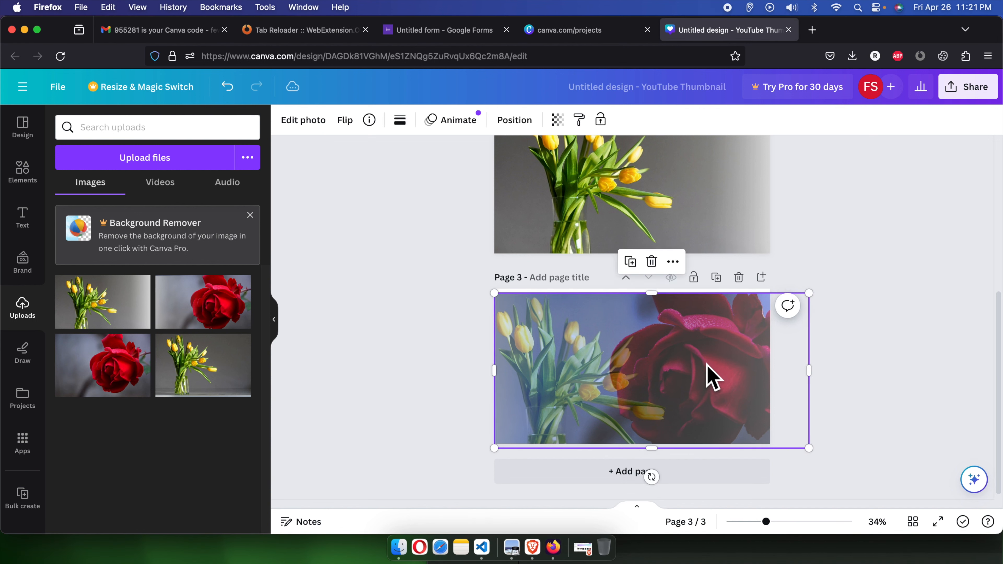
click(869, 393)
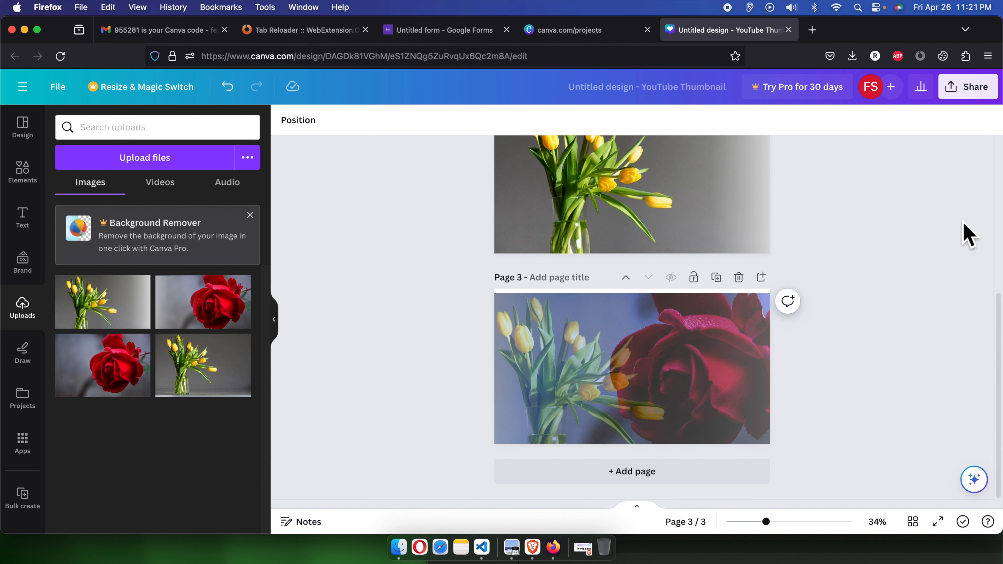
click(717, 372)
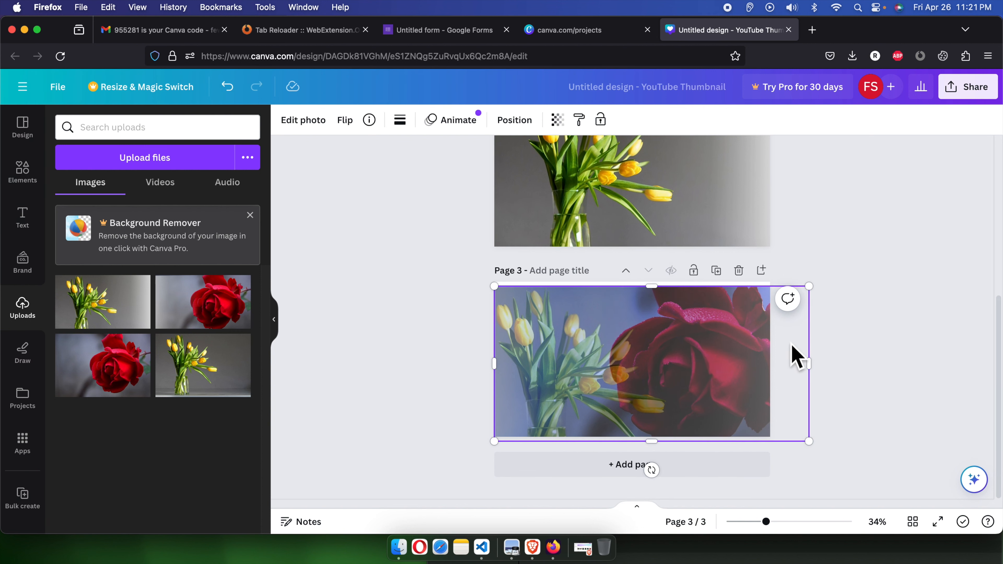
click(941, 235)
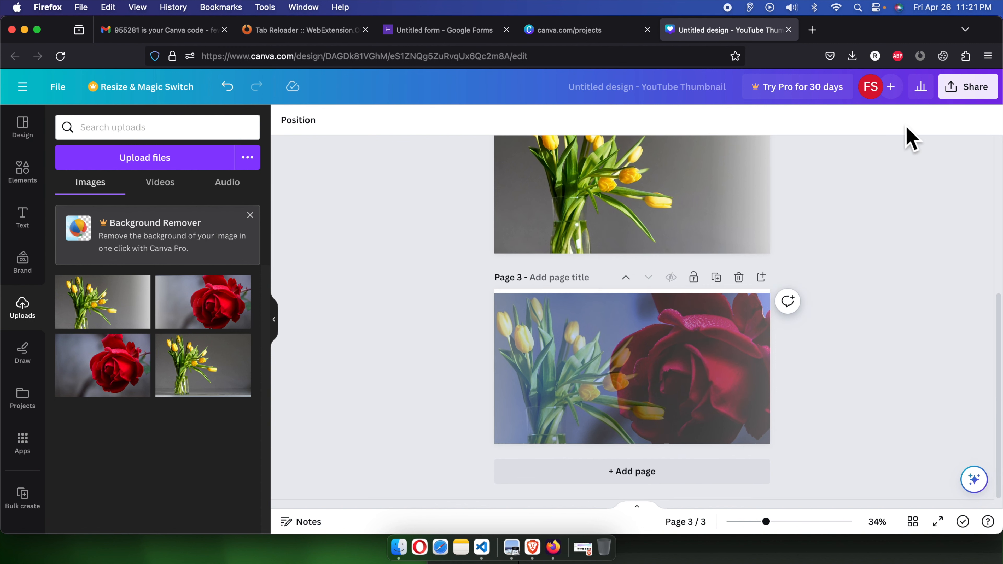
Step: Download only page 3 of the design as a PNG
click(965, 90)
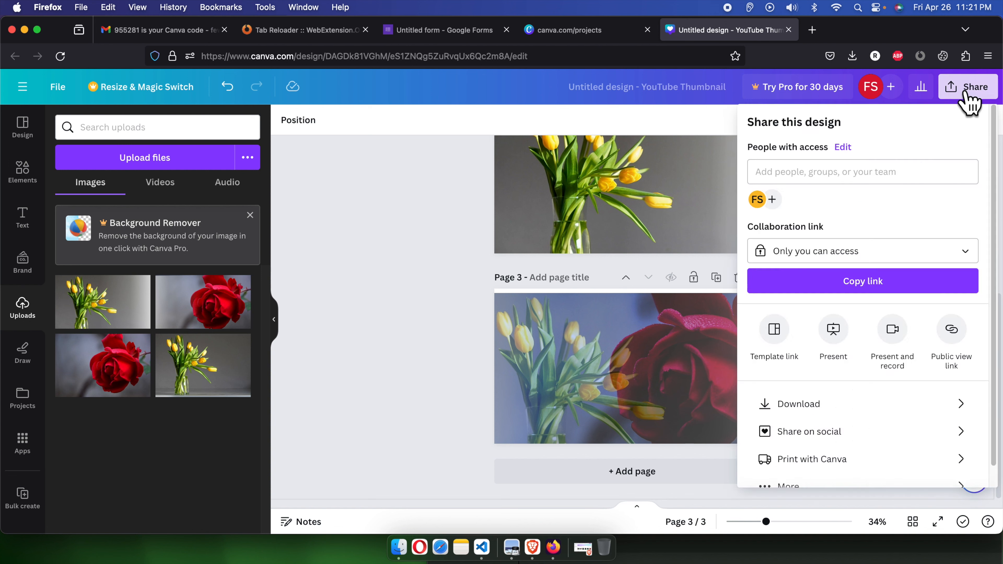
click(832, 409)
click(964, 319)
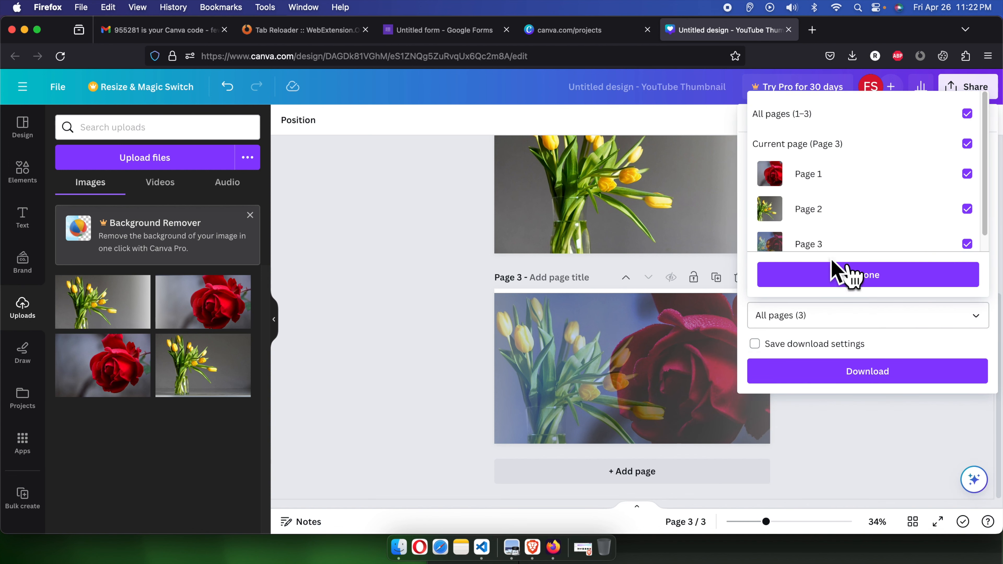
click(968, 114)
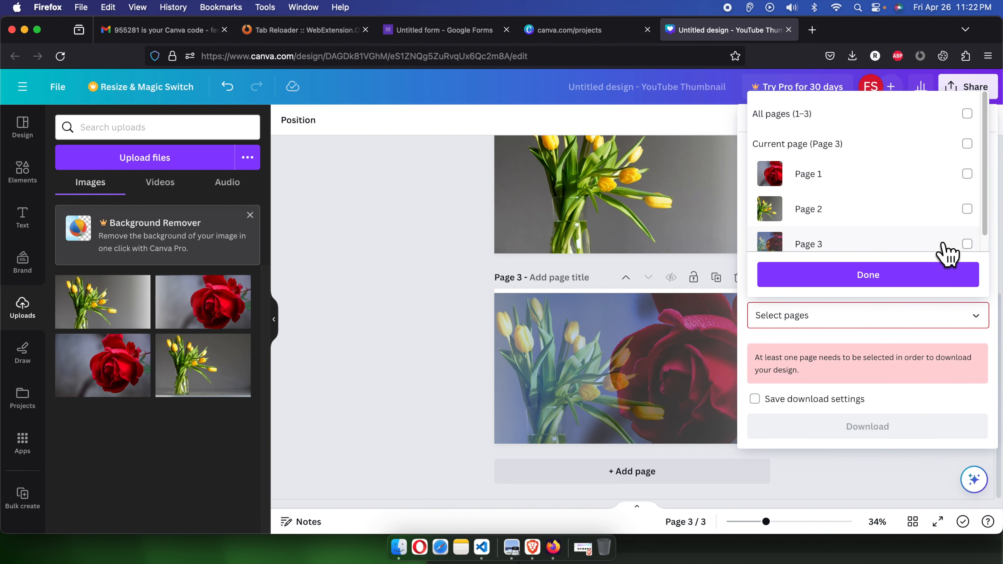
click(967, 244)
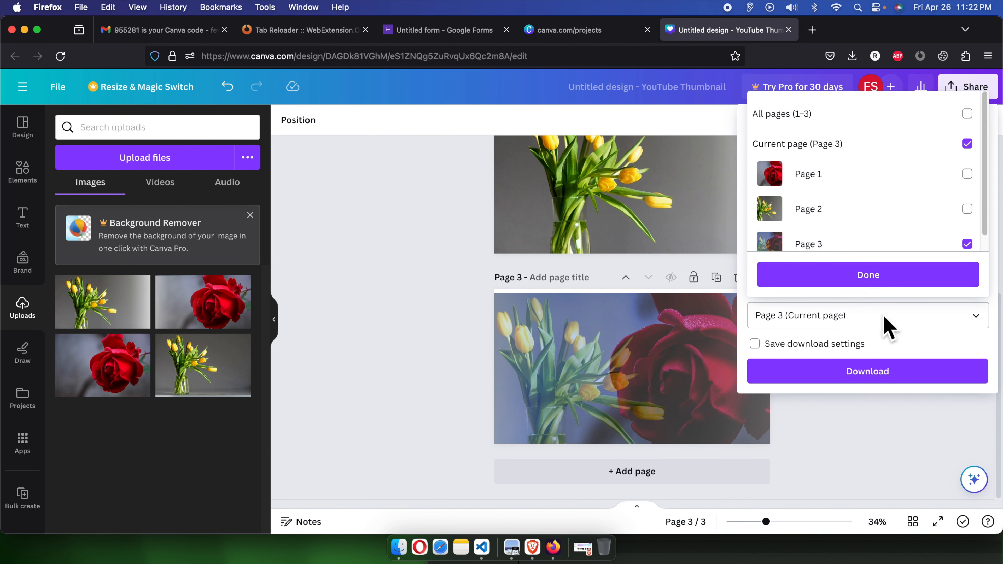
click(878, 373)
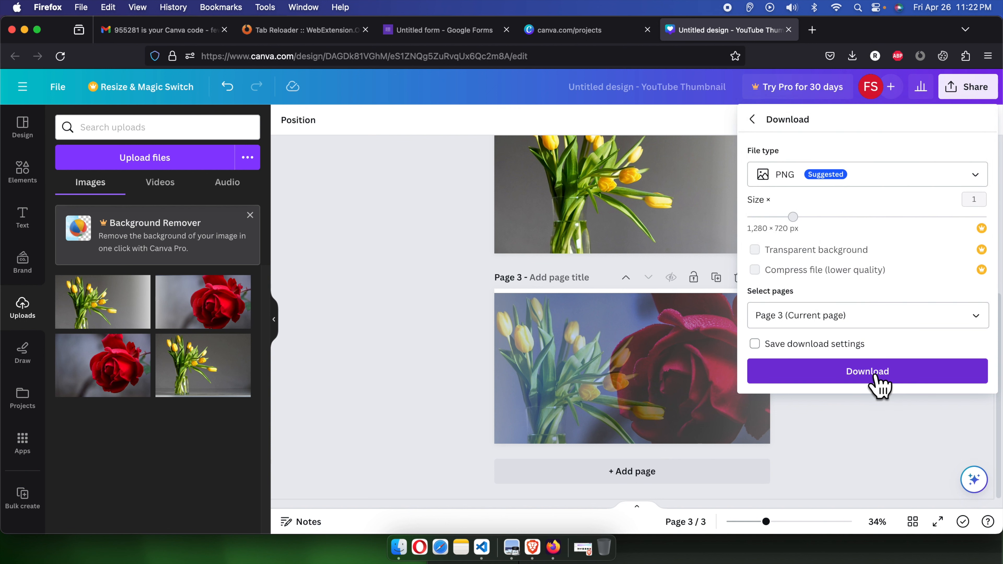
click(887, 373)
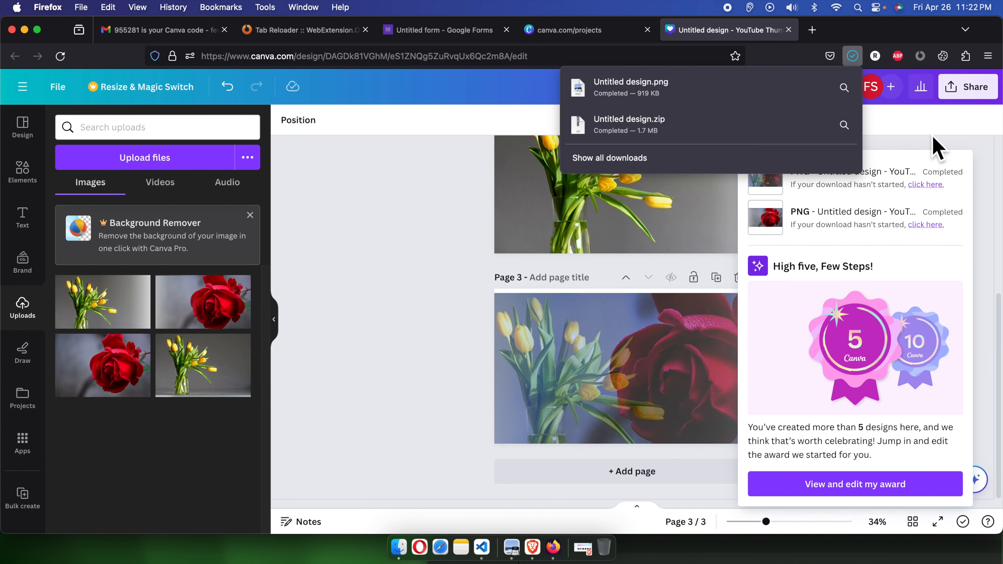
Step: Open the downloaded file Untitled design.png in Preview and move its window to inspect the blended image
click(689, 98)
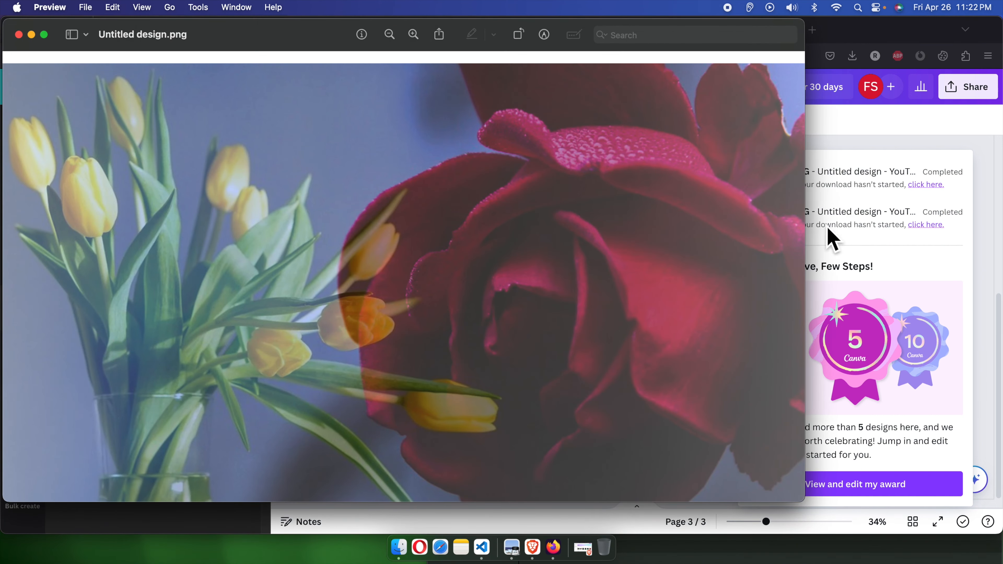
drag(305, 39, 380, 36)
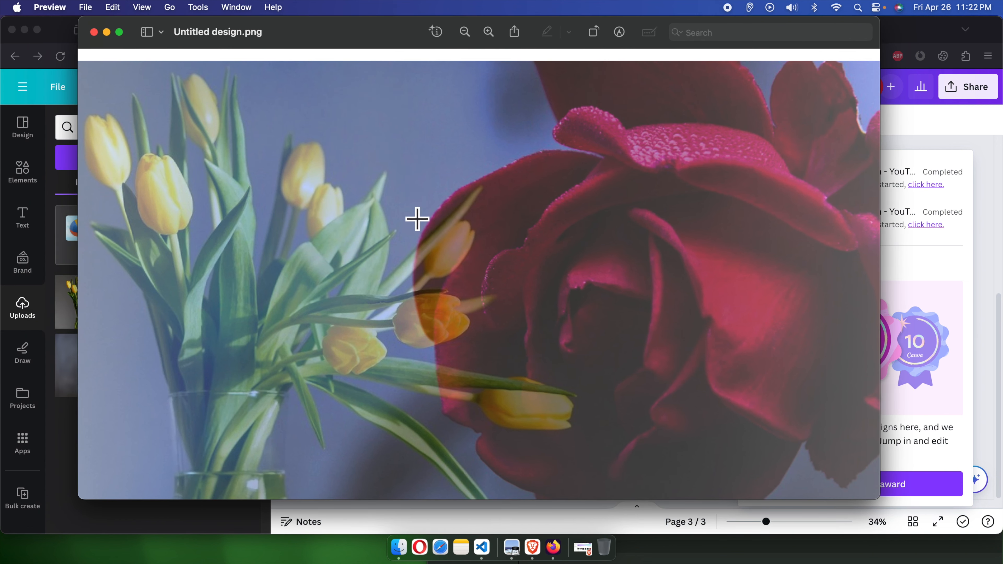